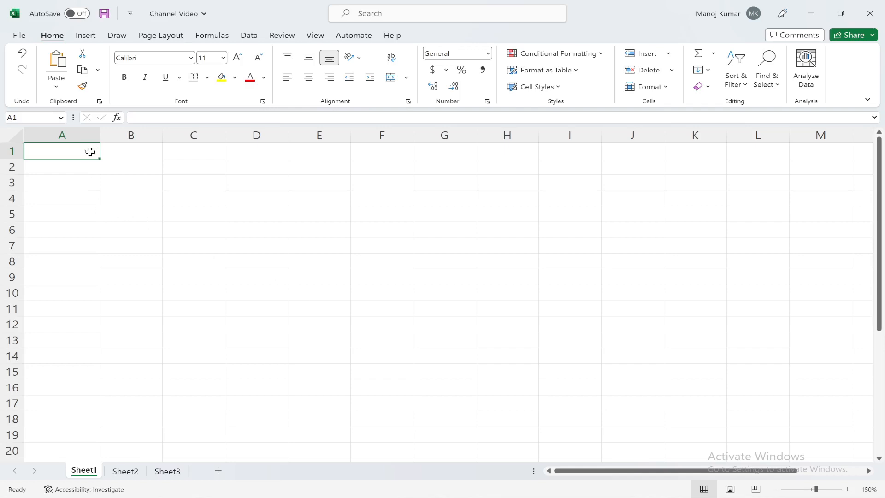
Step: Examine the worksheet's structure by selecting columns B to E, rows 1 to 4, and cells A1 and B2 in turn
click(127, 136)
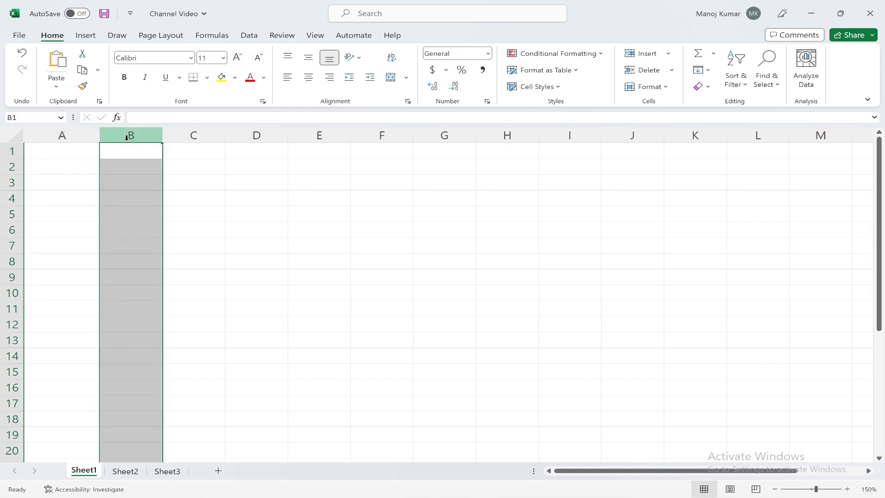
click(202, 135)
click(257, 135)
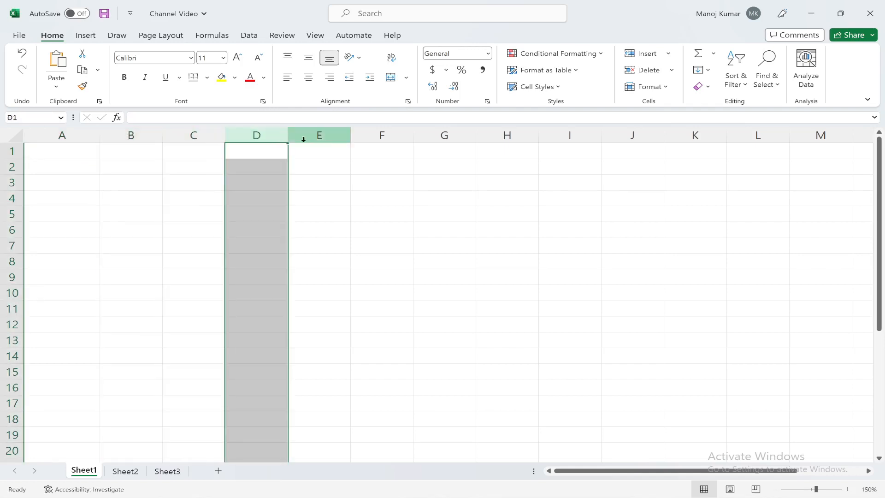
click(324, 138)
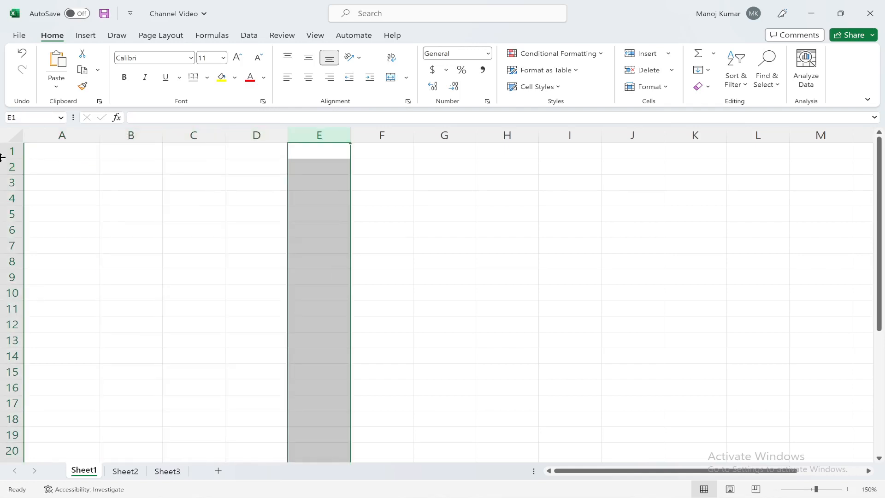
click(14, 150)
click(13, 166)
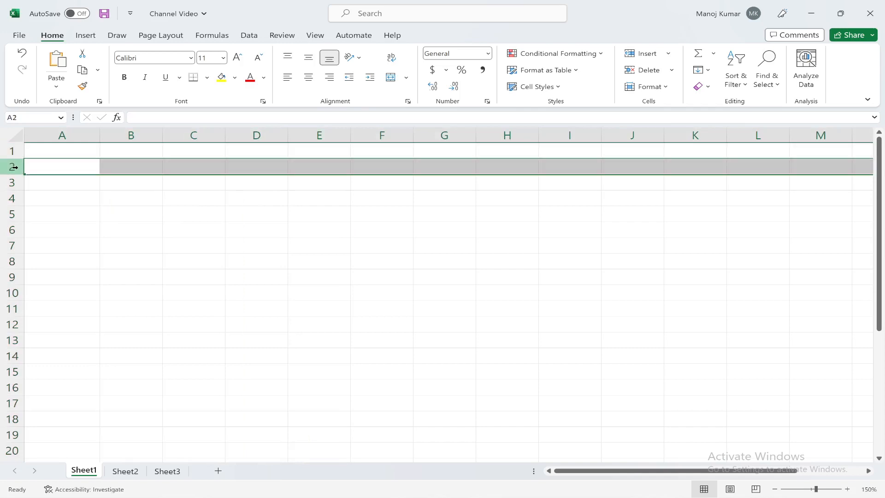
click(13, 182)
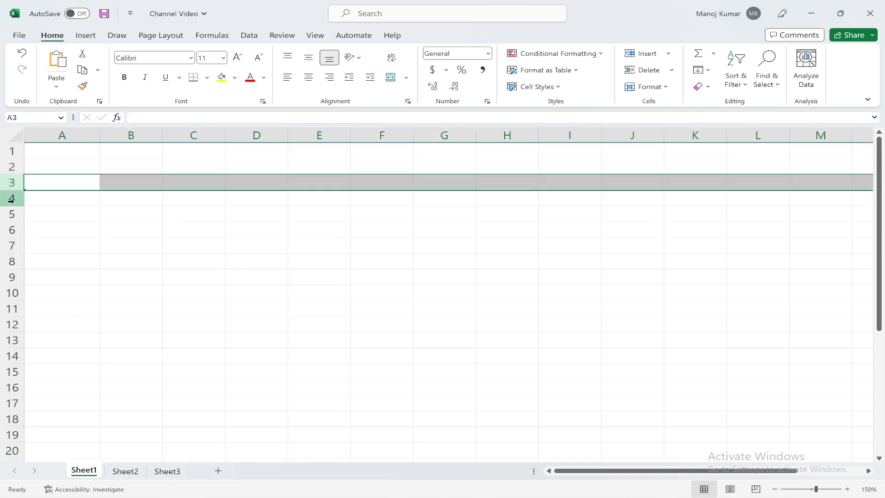
click(12, 198)
click(82, 154)
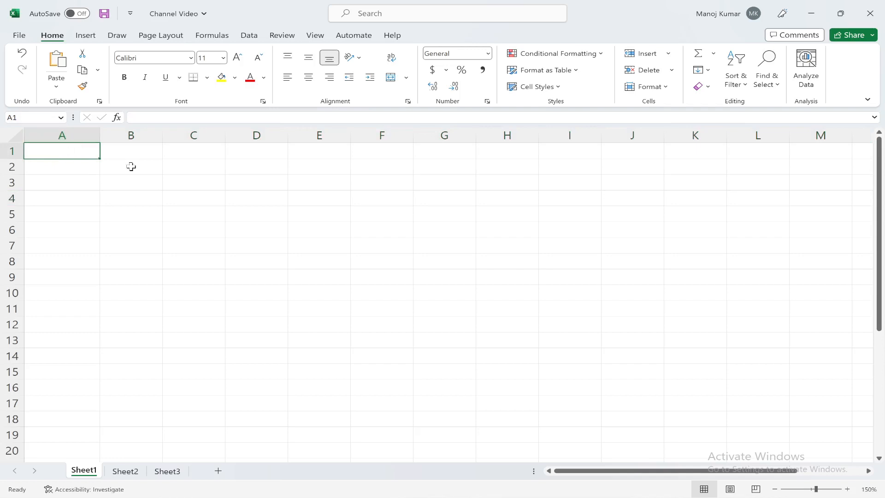
click(131, 166)
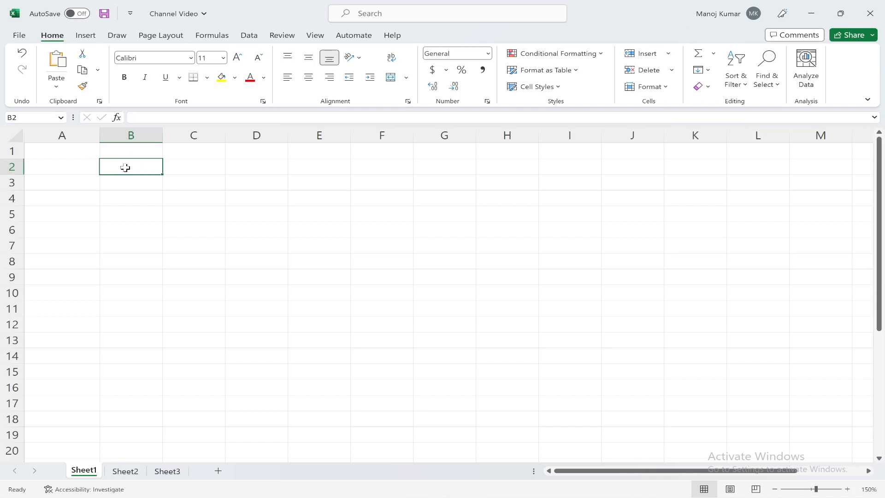
Step: Enter 10 in cell A1 and 20 in cell B1
click(65, 151)
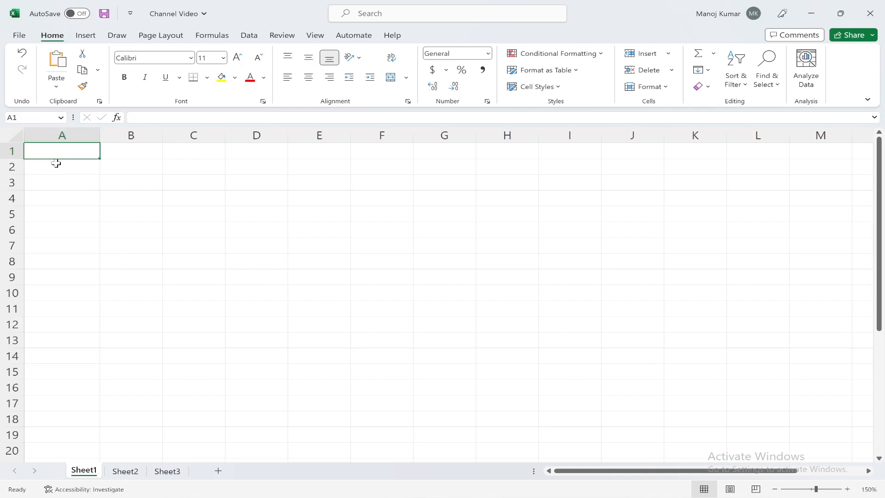
text(10)
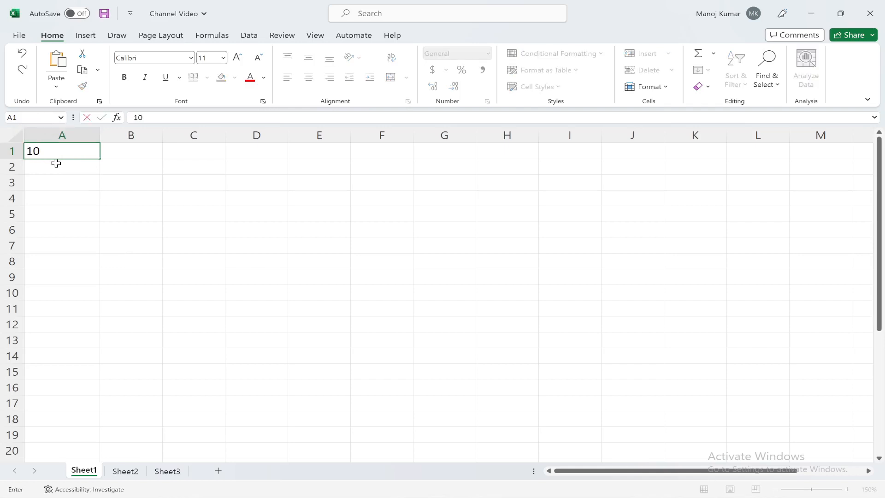
key(Tab)
text(20)
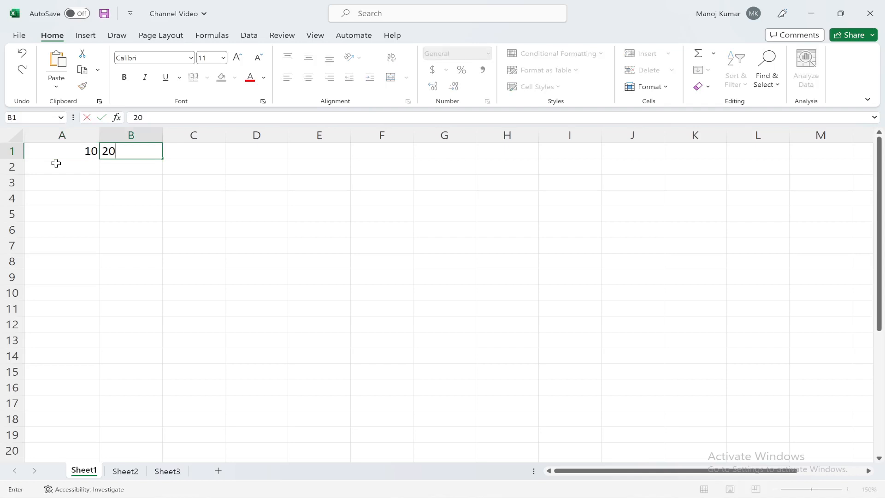
key(Tab)
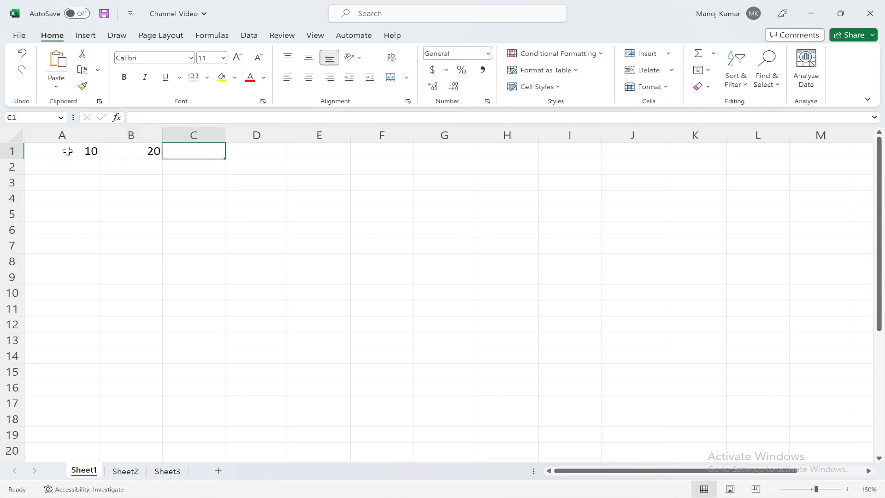
Step: Inspect the contents and cell references of A1 and B1 in the formula bar and name box
click(70, 149)
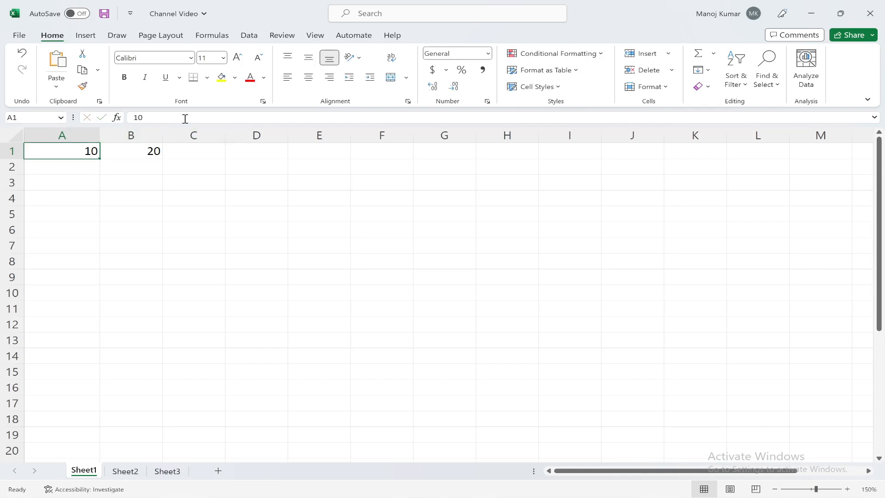
click(129, 153)
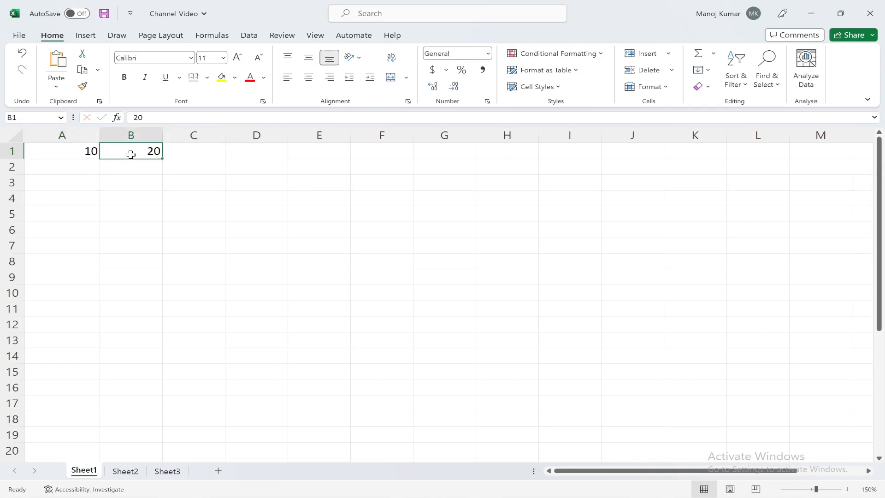
click(187, 119)
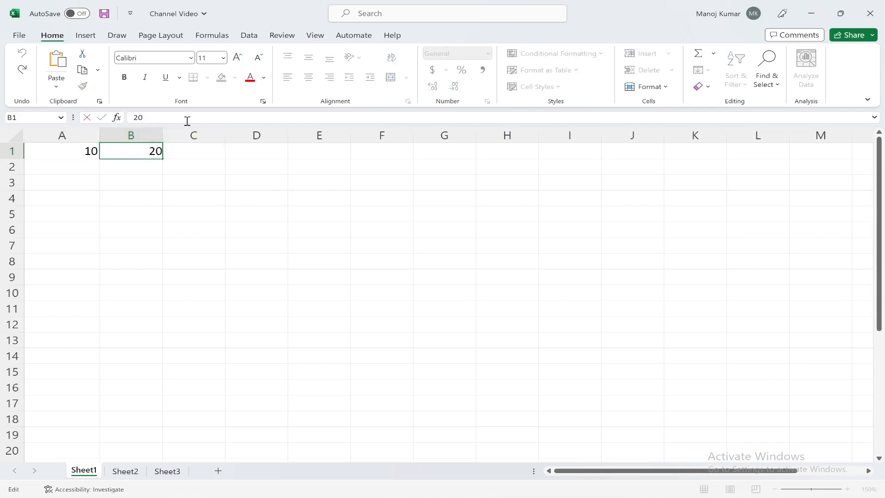
click(76, 149)
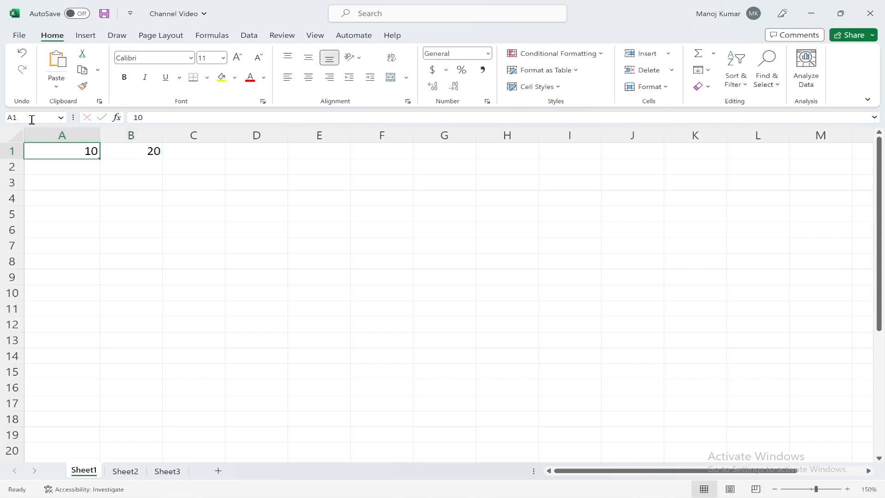
click(131, 157)
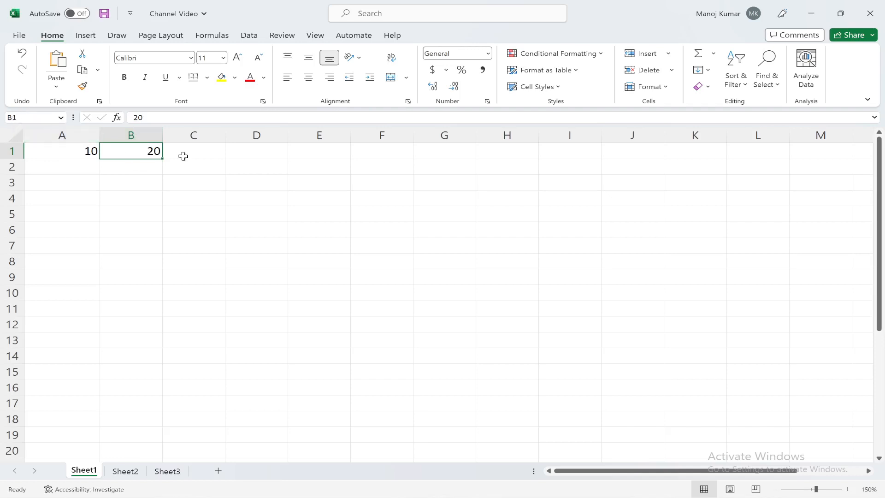
Step: Add the two values in row 1 by entering the formula =A1+B1 in cell C1
click(202, 155)
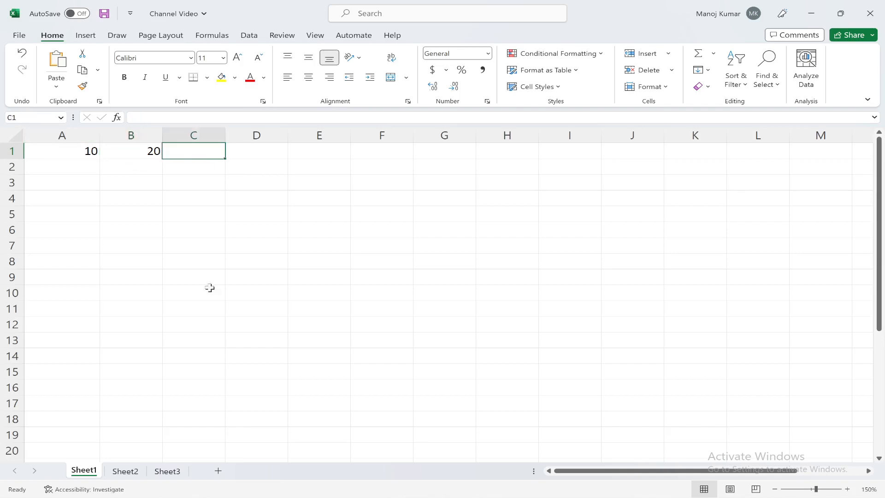
text(=)
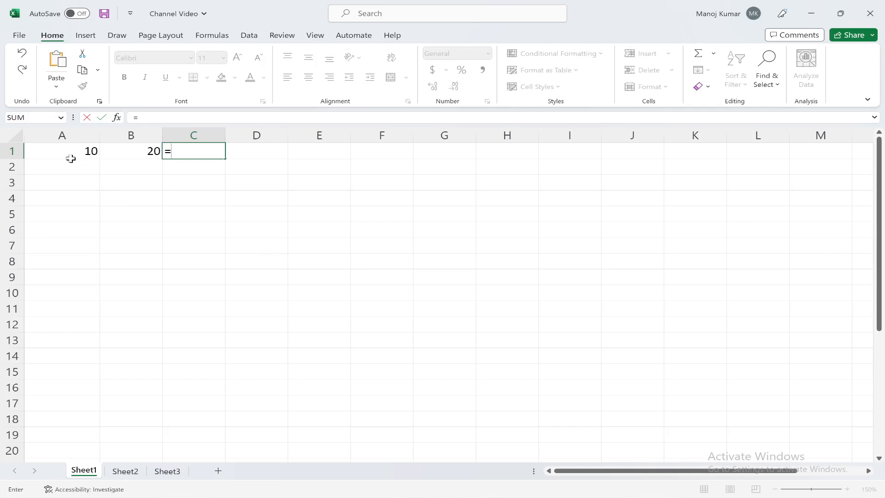
click(69, 151)
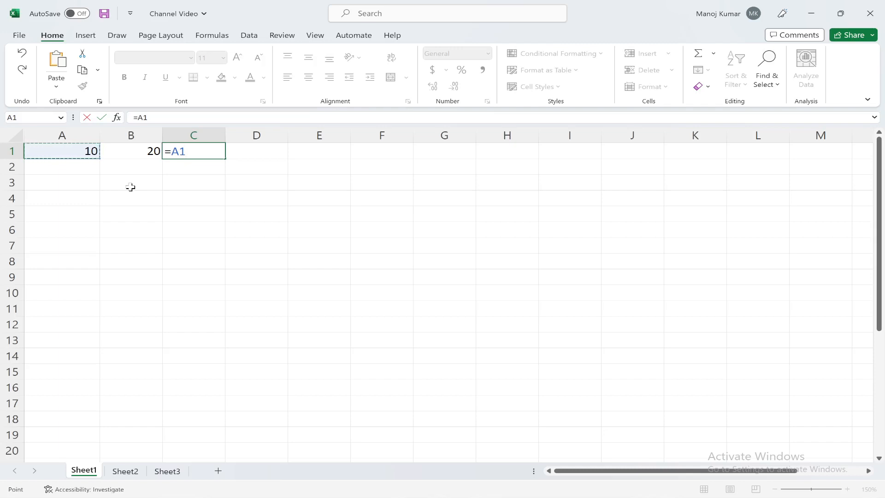
text(+)
click(141, 152)
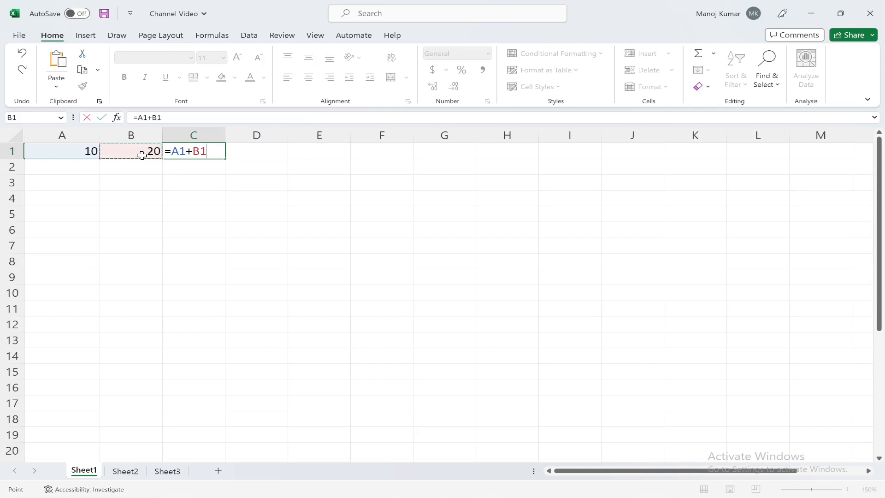
key(Return)
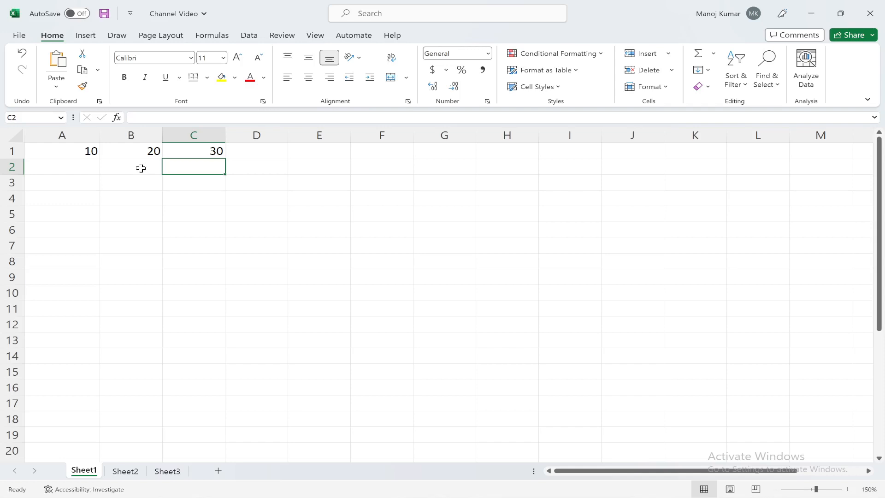
Step: Compare the plain values in A1 and B1 with the formula stored in C1
click(85, 154)
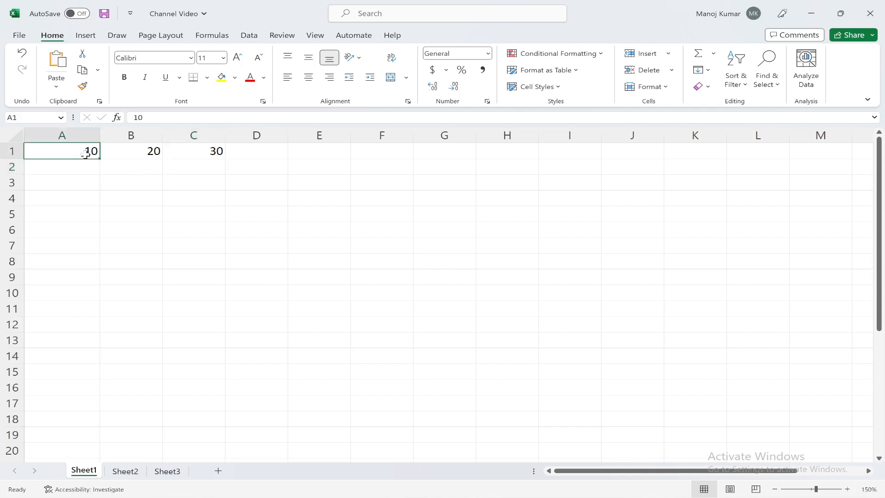
click(205, 152)
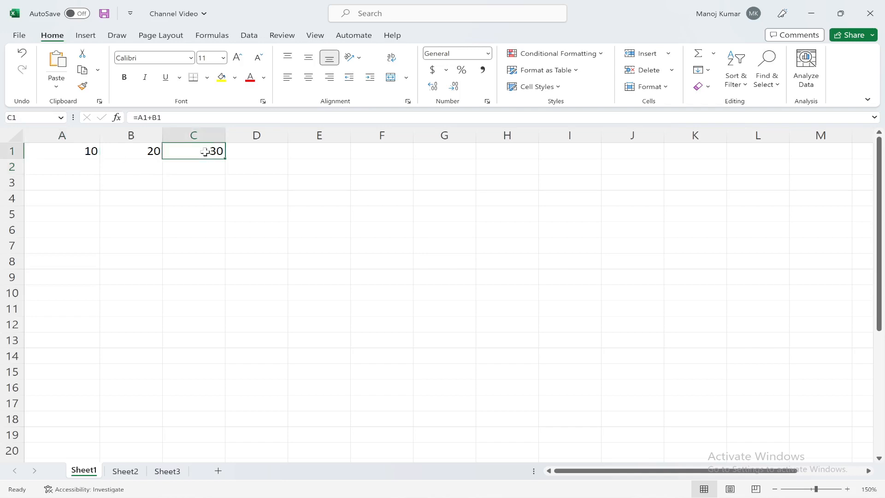
click(127, 151)
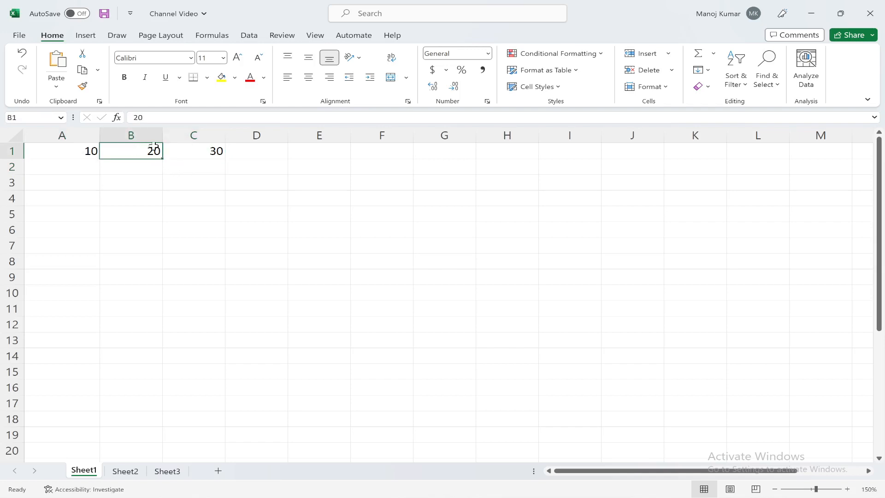
click(208, 155)
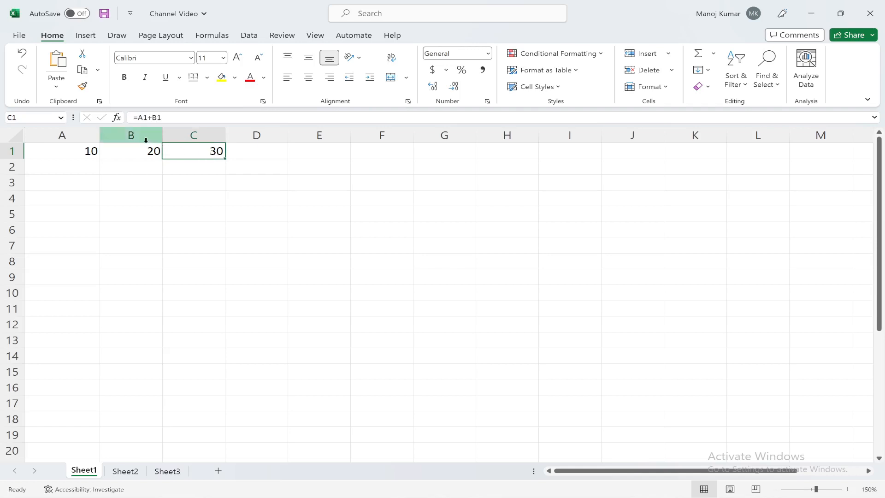
Step: Replace the value in B1 with 100 and the value in A1 with 400, and check the sum in C1
click(133, 149)
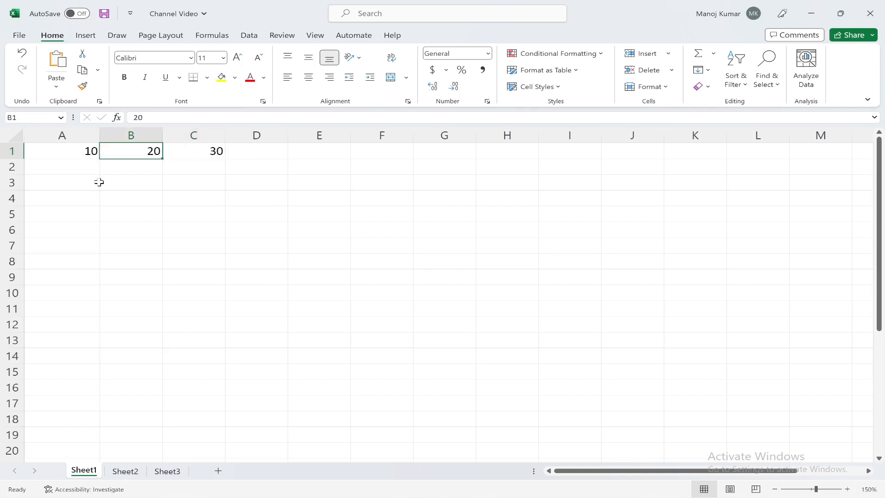
text(100)
key(Return)
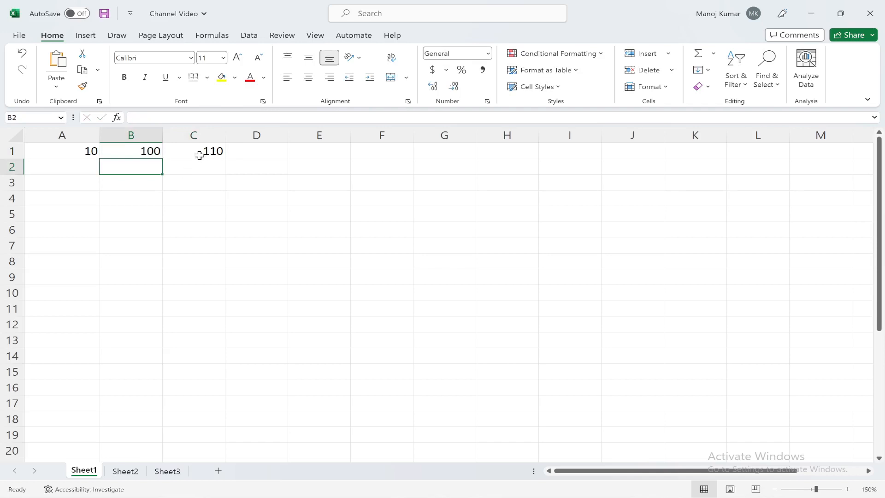
click(58, 155)
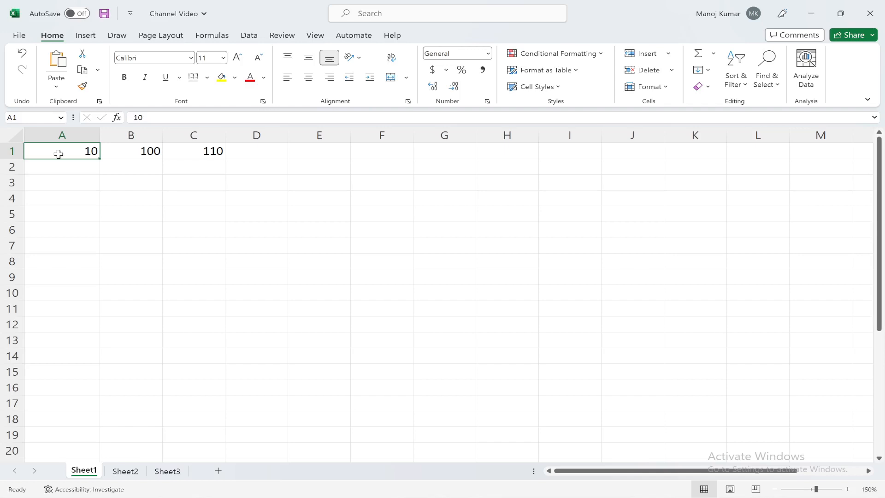
text(400)
key(Return)
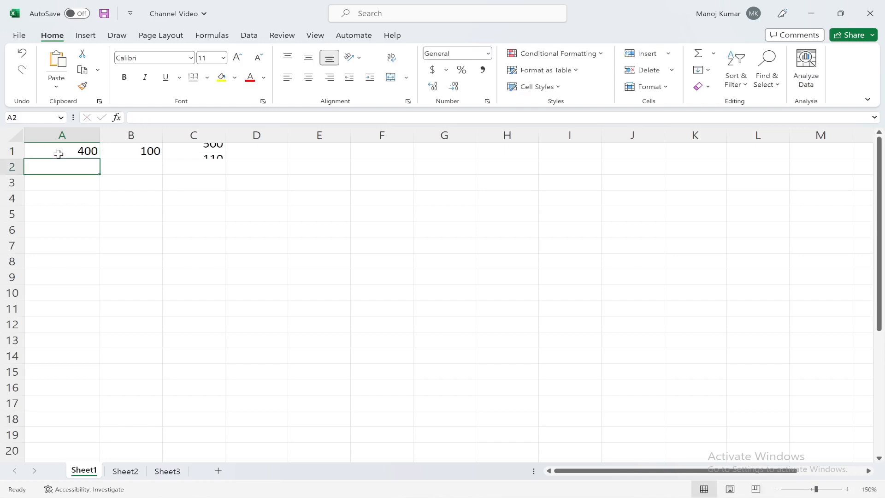
click(197, 155)
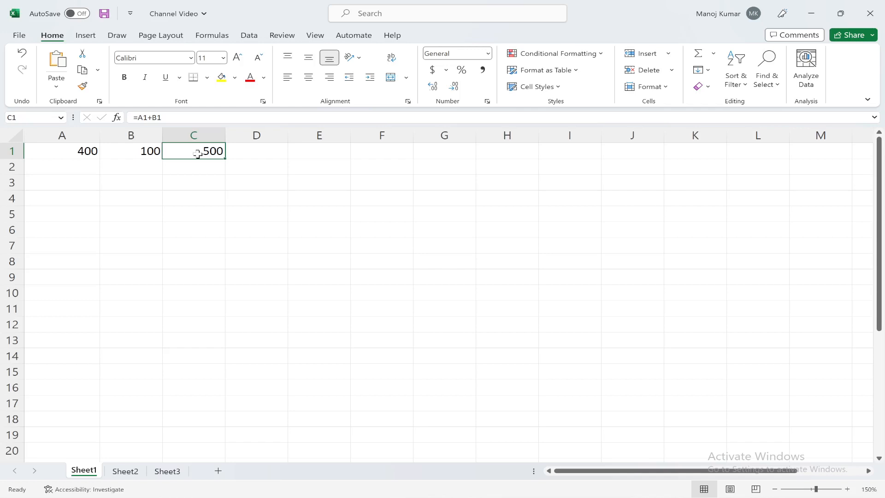
Step: Enter 1 in cell E3 and the text WORKSHEET in cell F3
click(144, 179)
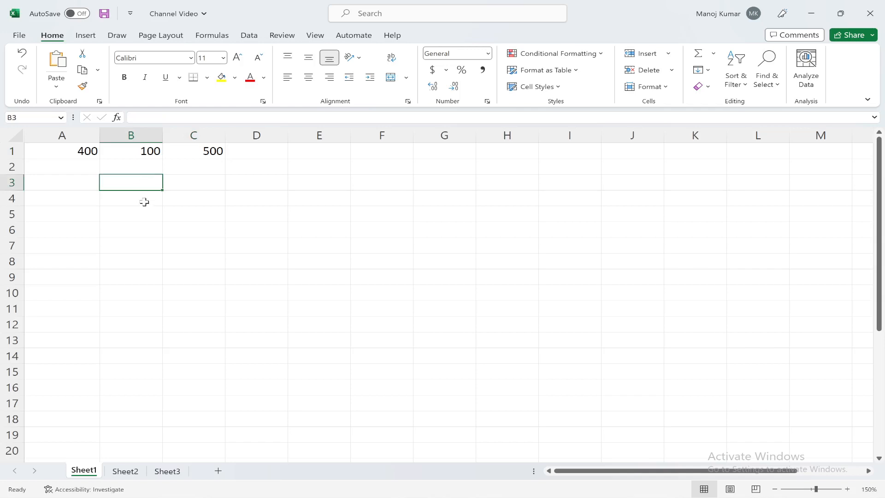
click(310, 187)
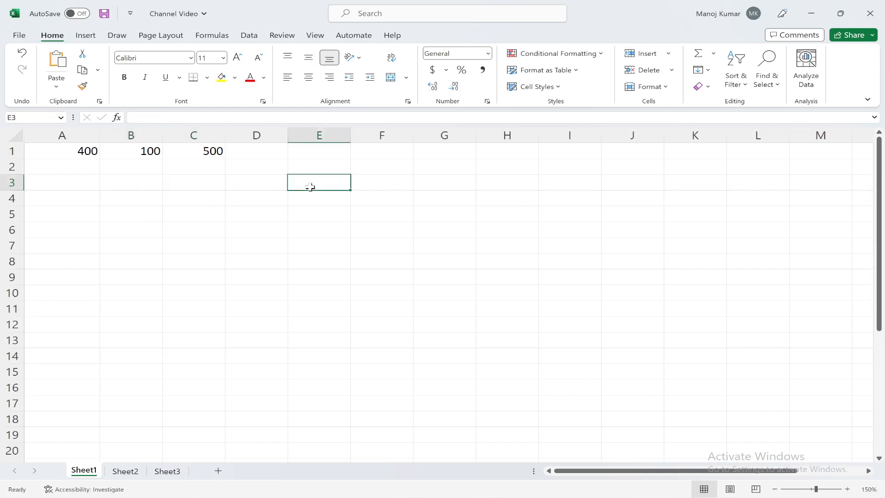
text(1)
key(Tab)
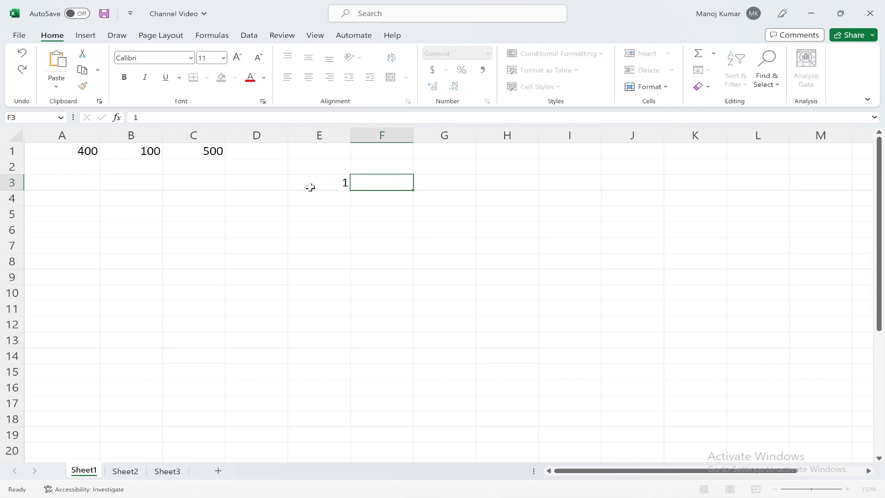
text(WORKSHEET)
key(Return)
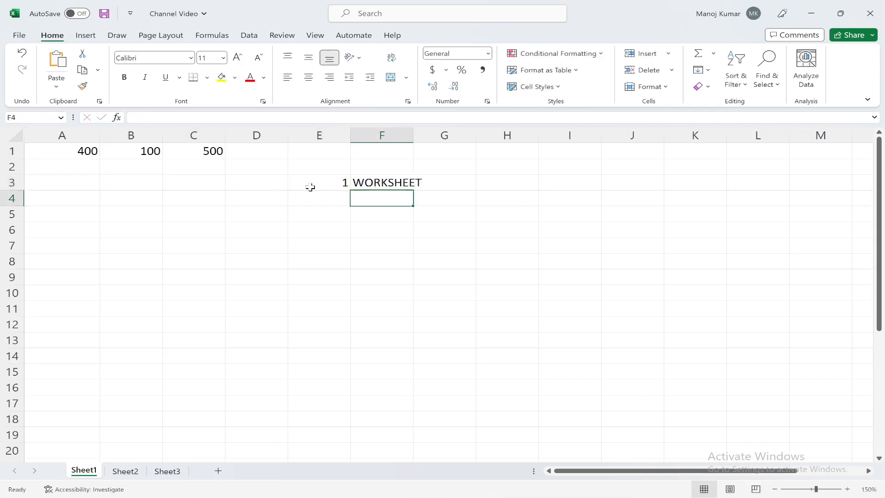
click(127, 173)
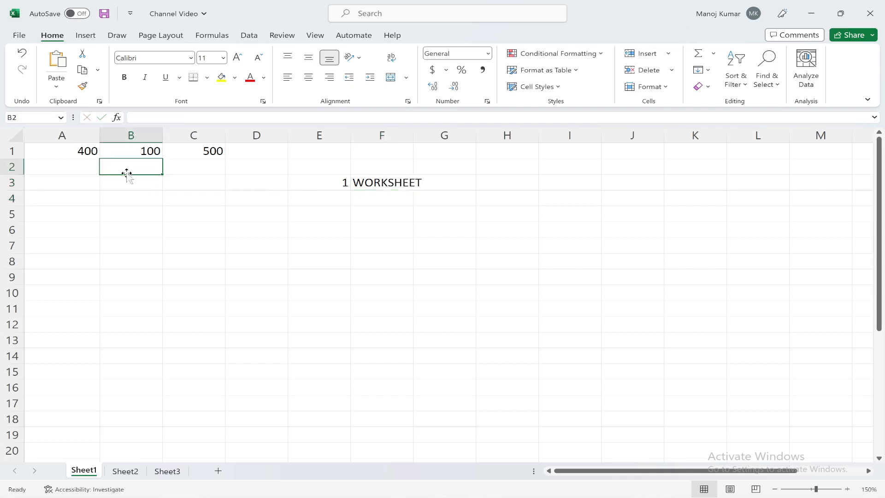
Step: Enter the text ABC in cell A2 and JKL in cell B2
click(68, 183)
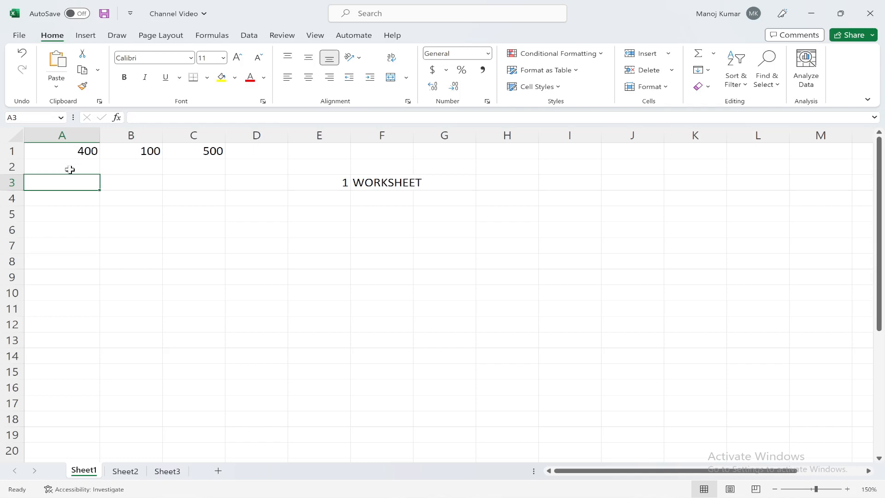
click(70, 169)
text(ABX)
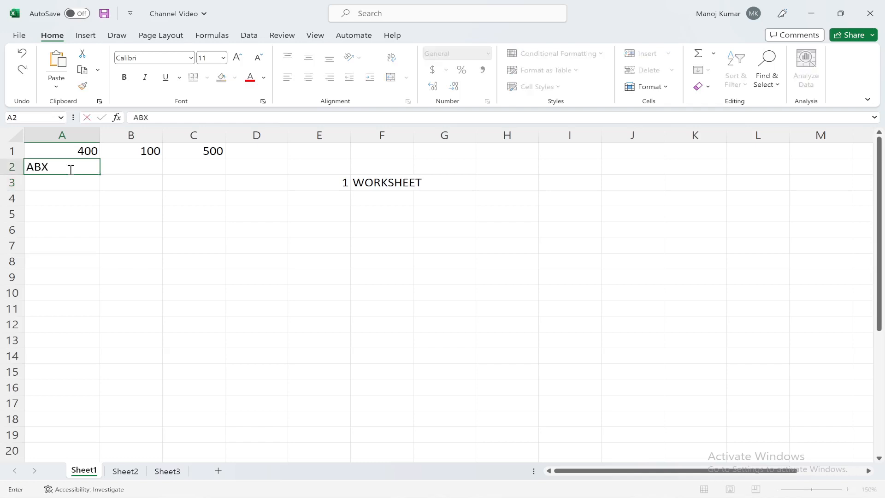
key(BackSpace)
text(X)
key(BackSpace)
text(C)
key(Tab)
text(JKL)
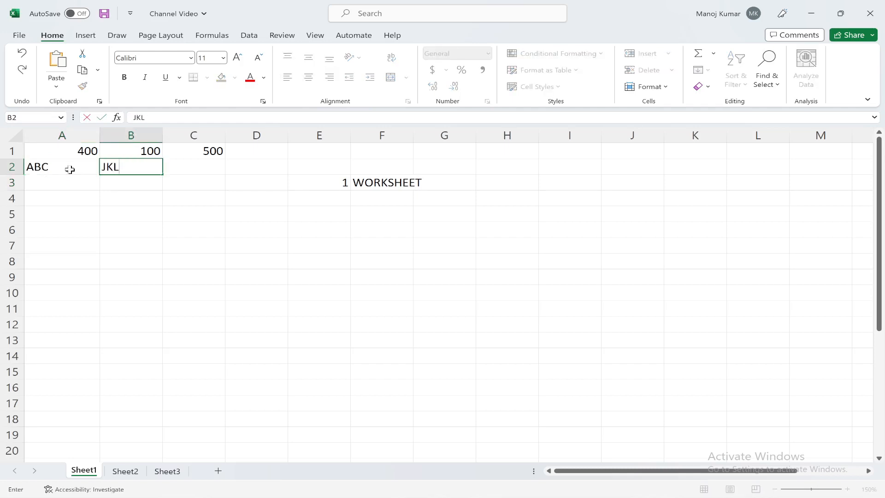
key(Tab)
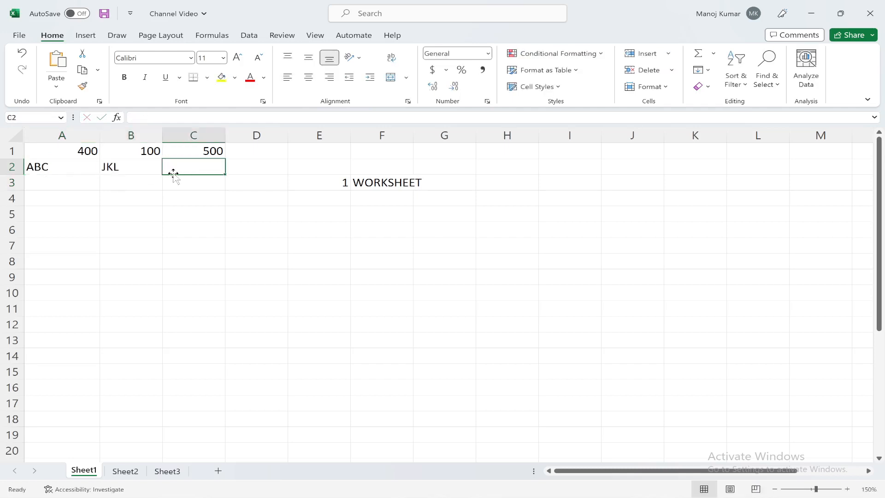
Step: Enter a formula in cell C2 that adds the two cells beside it, =A2+B2
text(=)
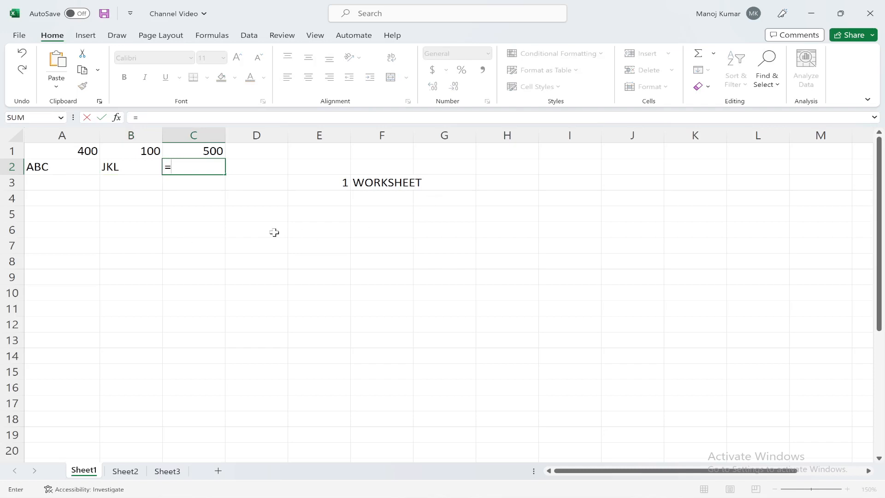
click(69, 166)
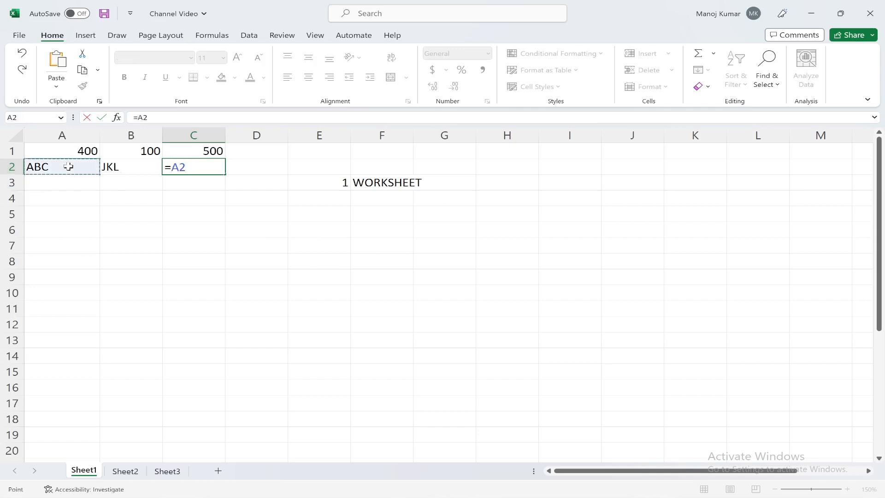
text(+)
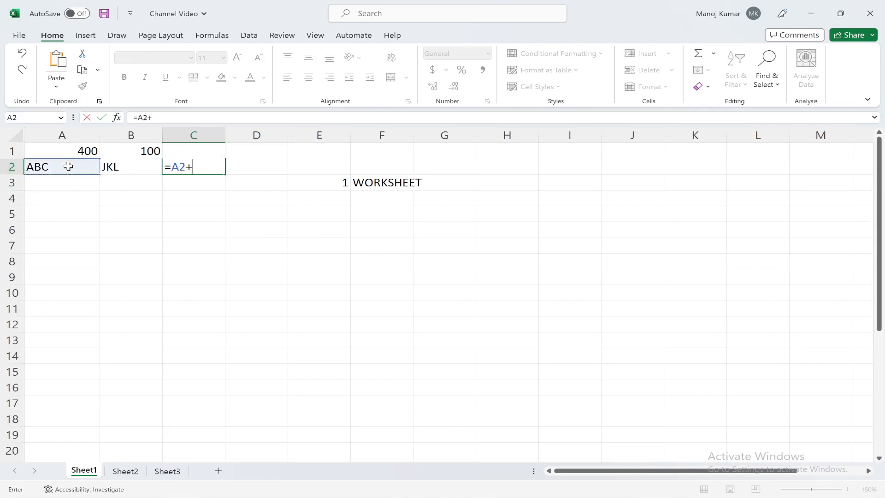
click(130, 167)
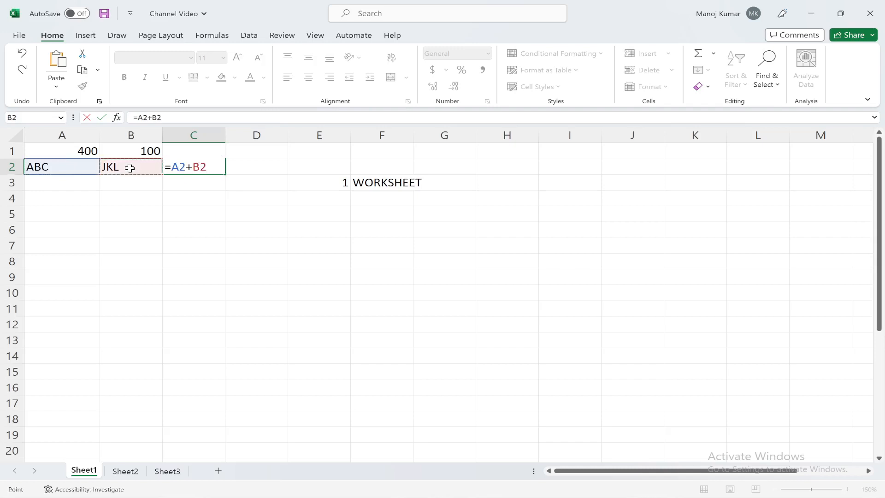
key(Return)
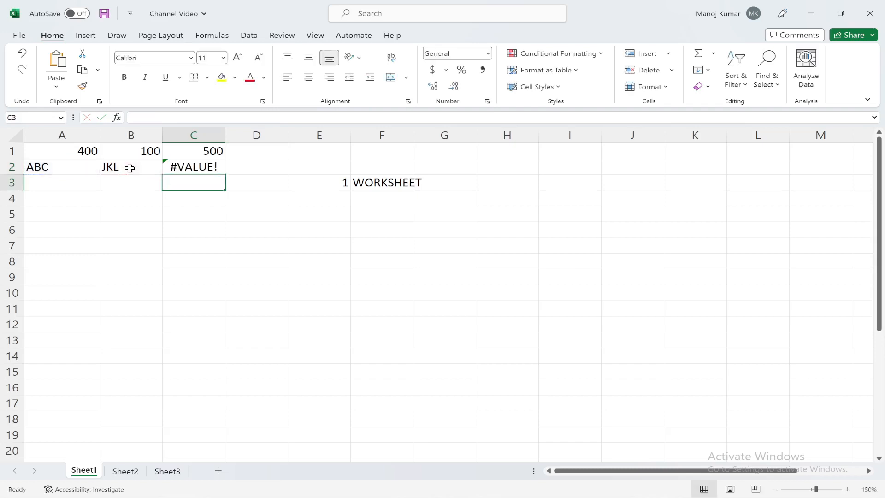
Step: Change the formula in C2 to =A2&B2 so that it joins the two texts instead of adding them
click(203, 167)
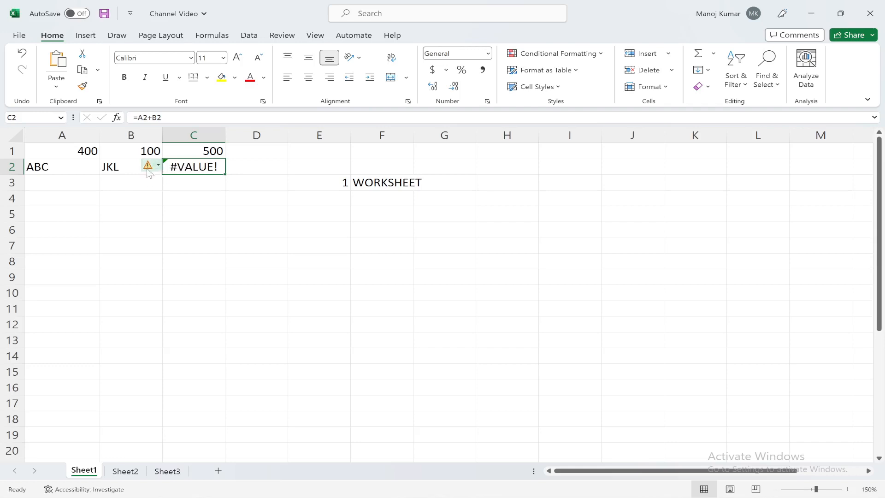
mouse_move(148, 172)
double_click(198, 166)
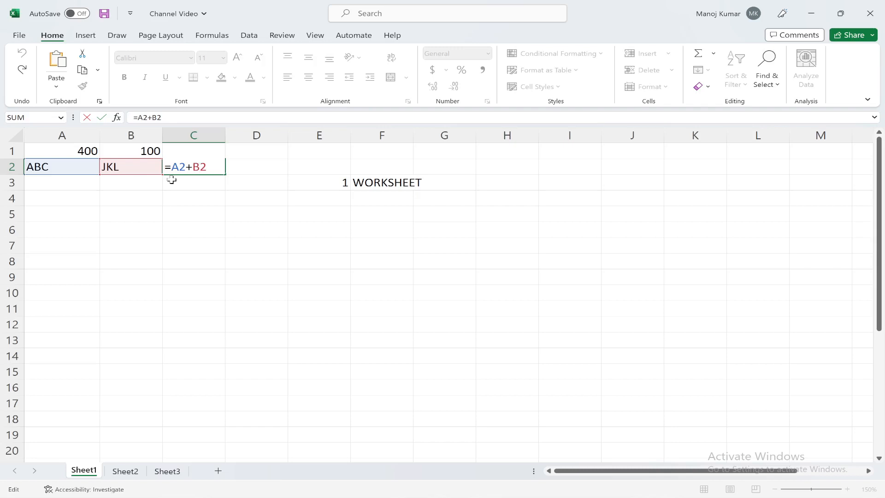
click(192, 167)
key(BackSpace)
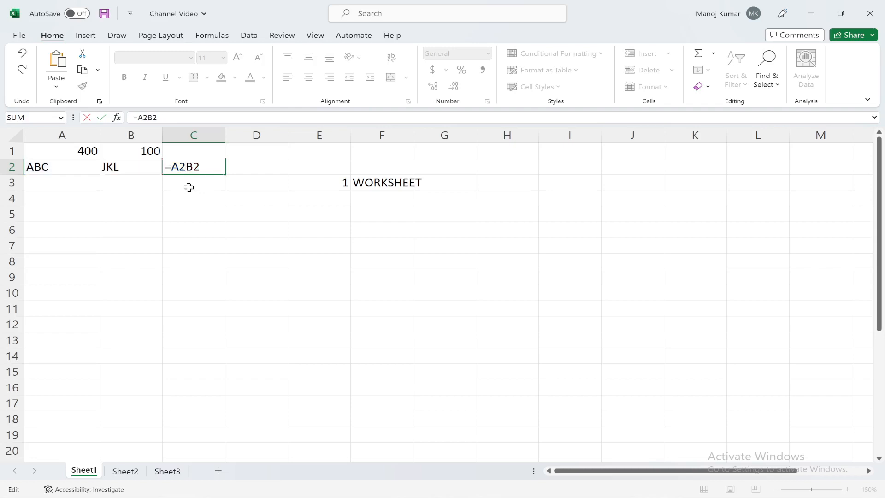
text(&)
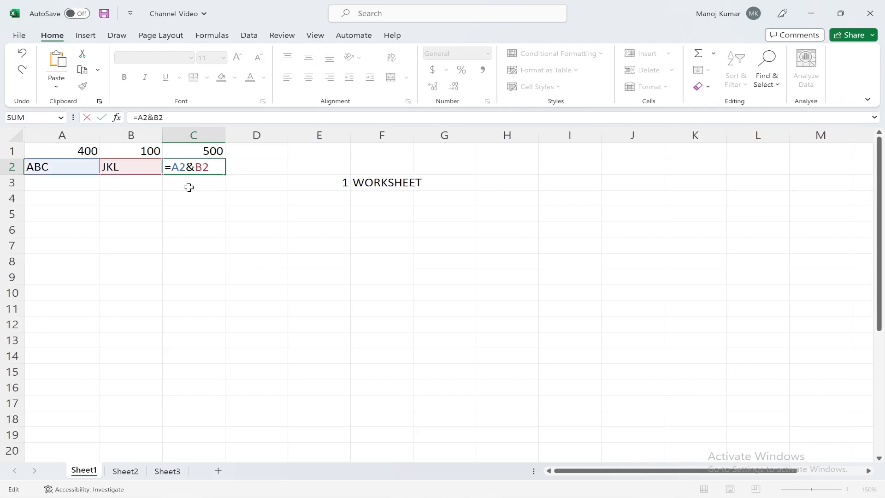
key(Return)
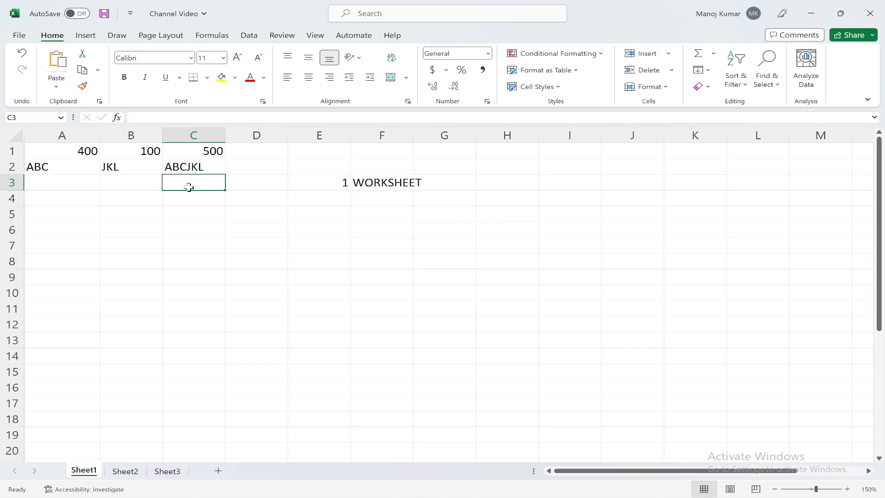
Step: Replace the texts in A2 and B2 with the number 1 in each cell
click(193, 167)
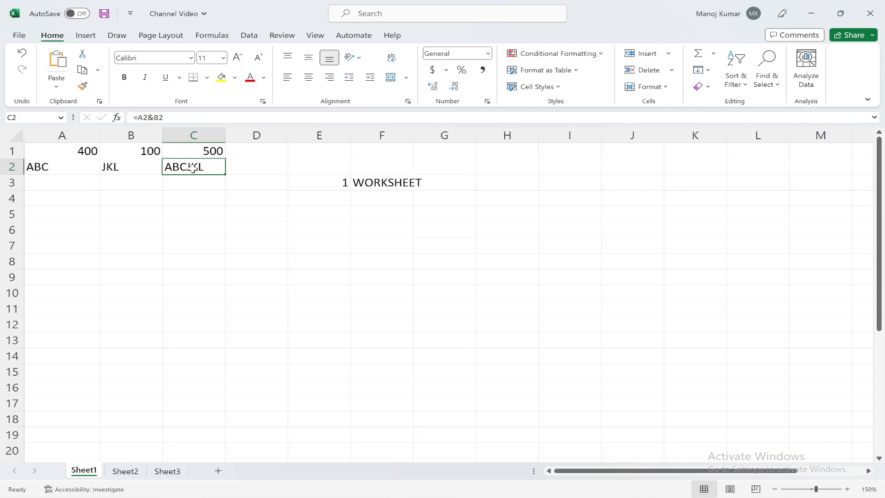
click(62, 169)
text(1)
key(Tab)
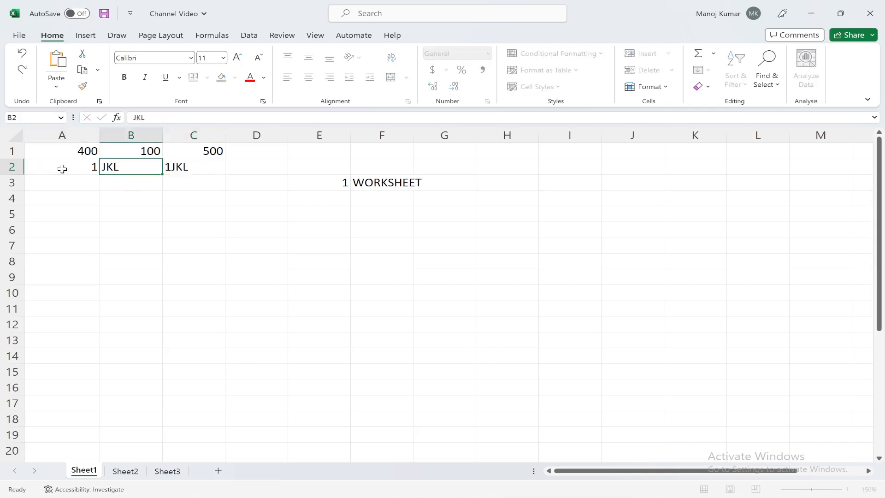
text(1)
key(Tab)
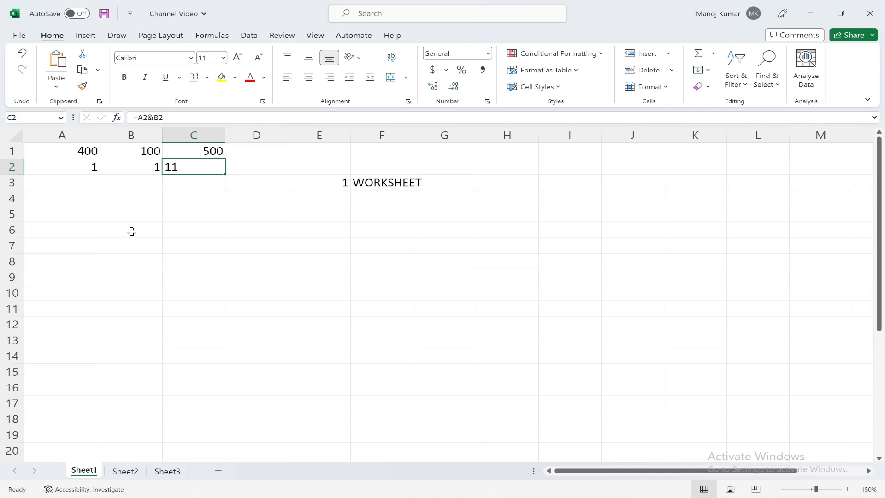
Step: Review the joining formula in C2 and change its operator to addition, making it =A2+B2
double_click(200, 166)
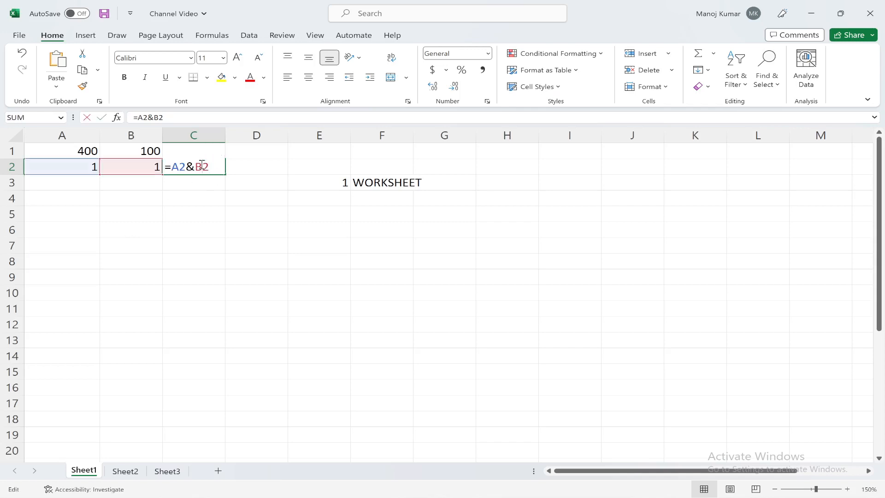
key(Return)
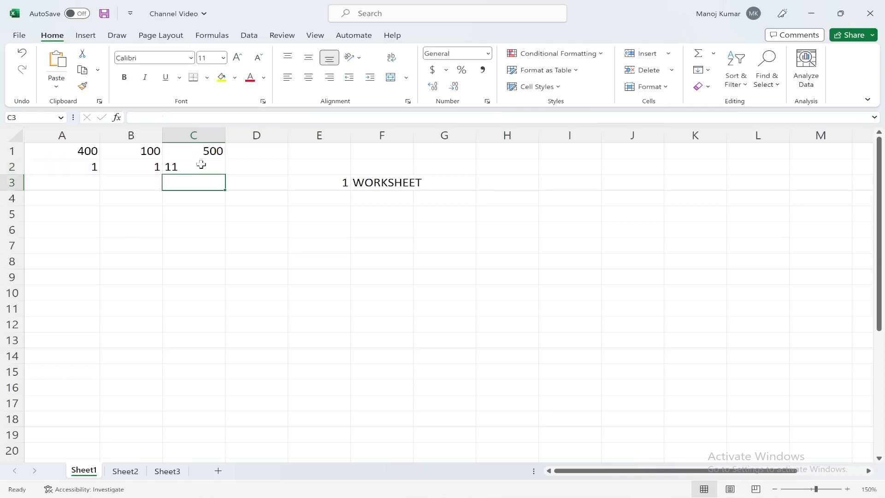
click(201, 165)
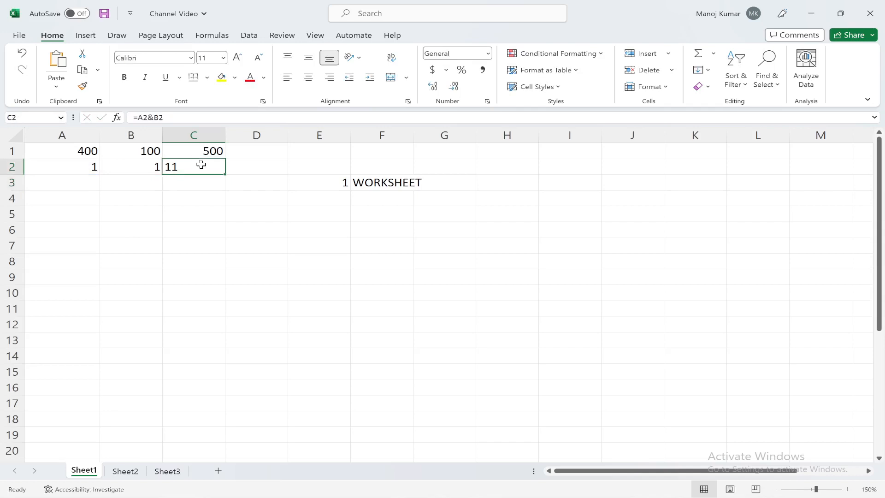
double_click(200, 164)
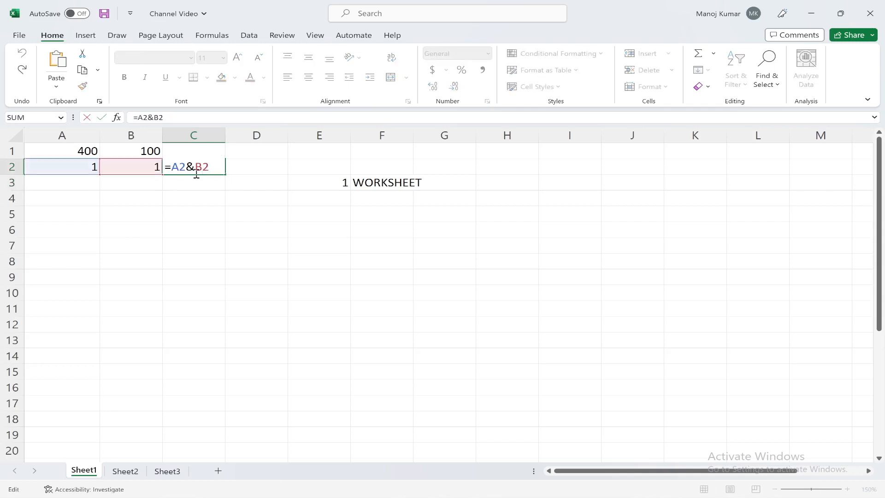
key(BackSpace)
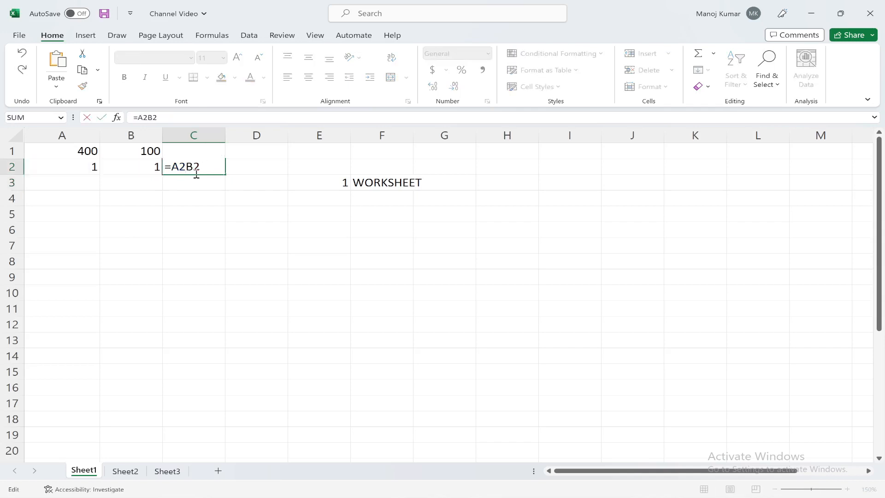
text(+)
key(Return)
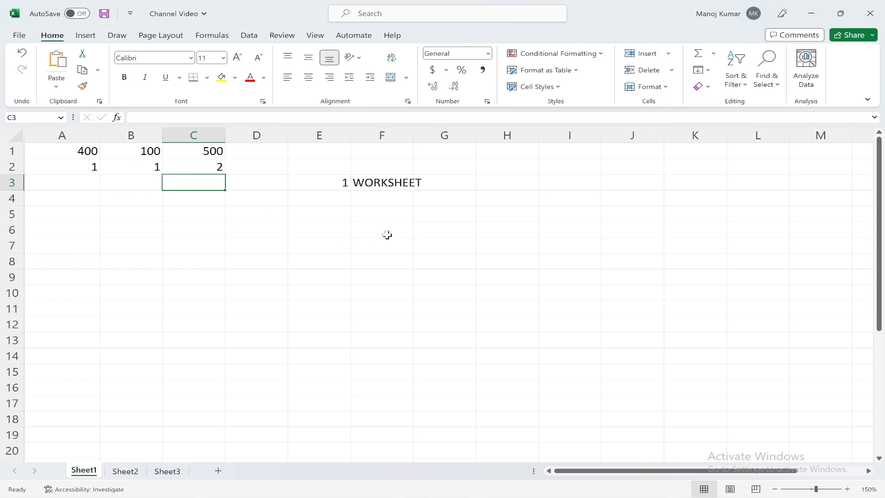
Step: Add the second list entry: 2 in cell E4 and the text GRAPHICS in cell F4
click(342, 198)
text(2)
key(Tab)
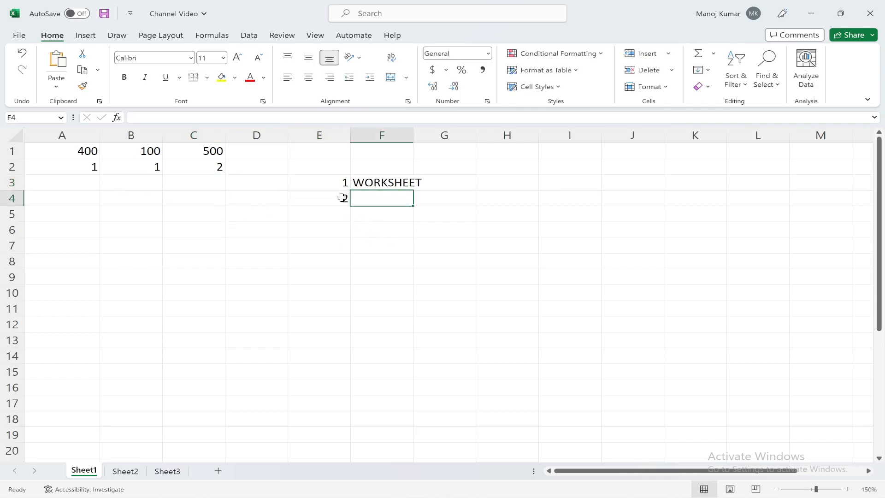
text(GRAPHICS)
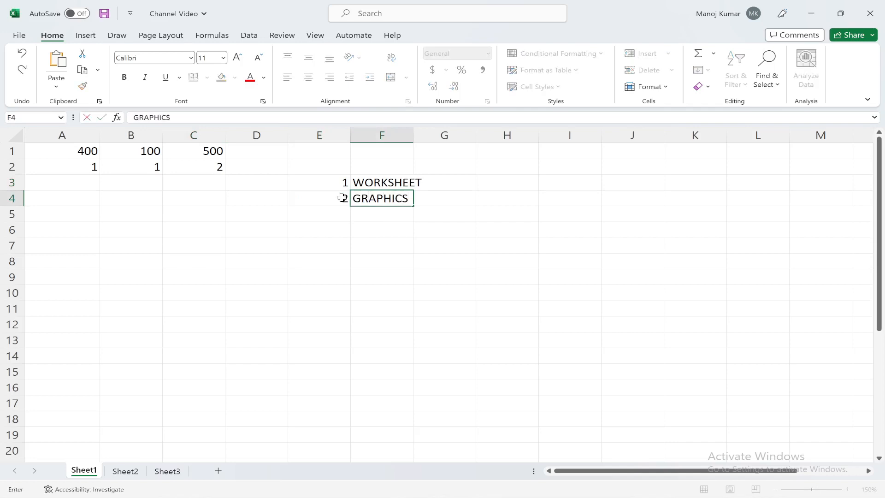
key(Down)
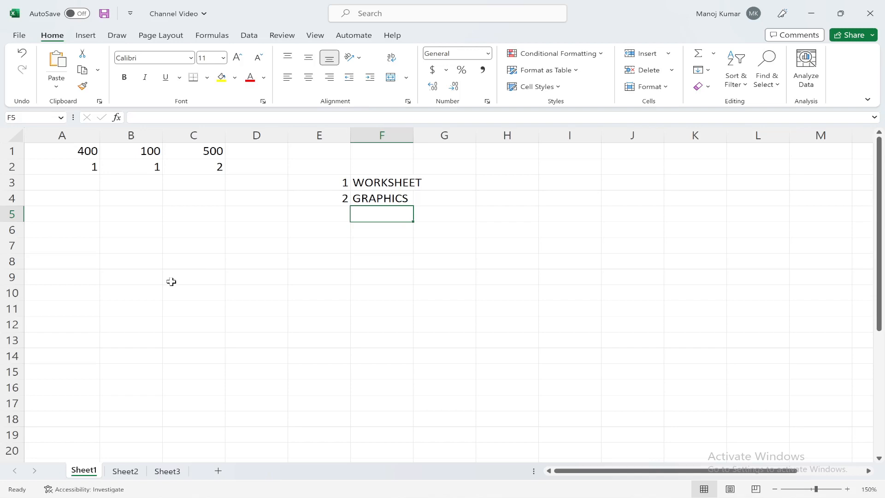
Step: Start a data table with the headings YEAR in cell A7 and SALES in cell B7
click(88, 36)
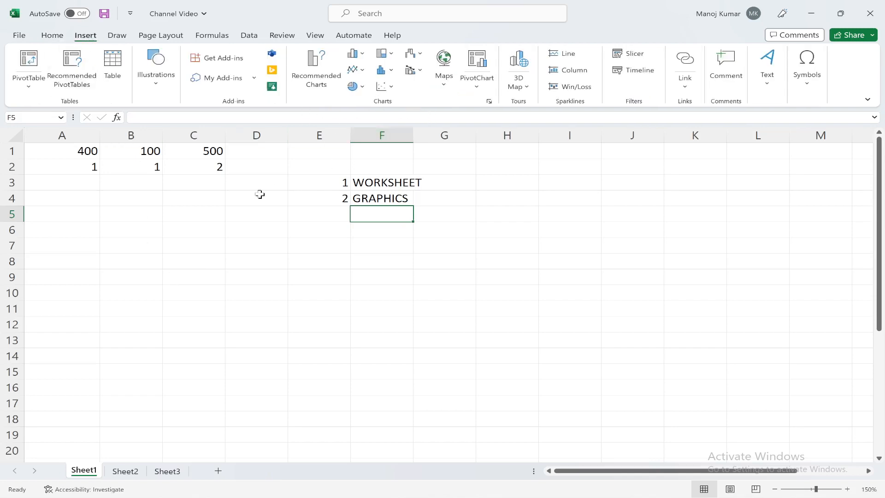
click(80, 242)
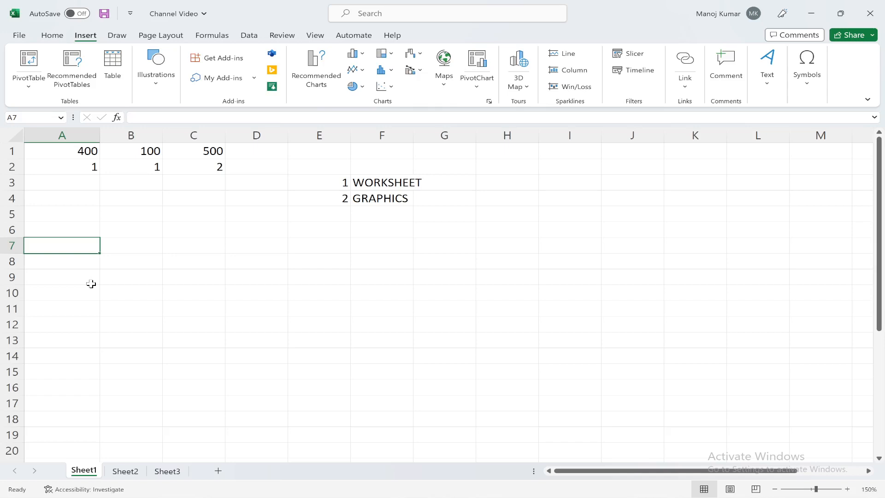
text(TEA)
key(BackSpace)
key(BackSpace)
key(BackSpace)
text(Y)
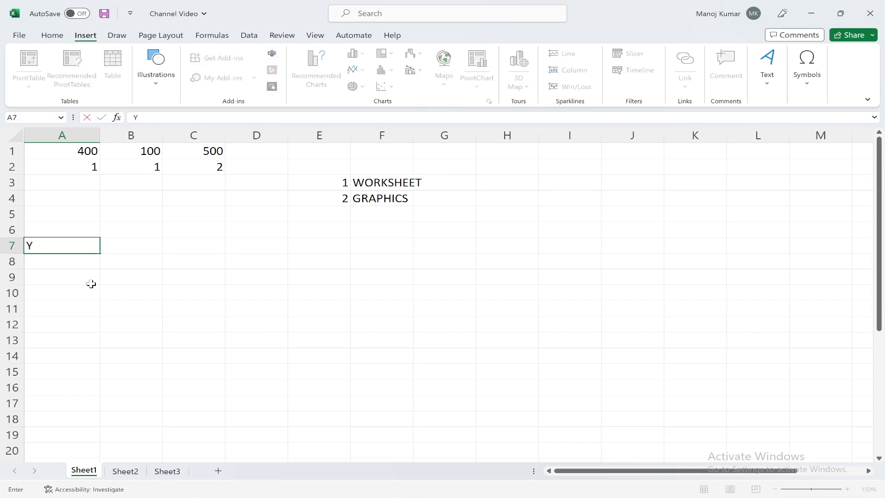
text(EAR)
key(Tab)
text(SALES)
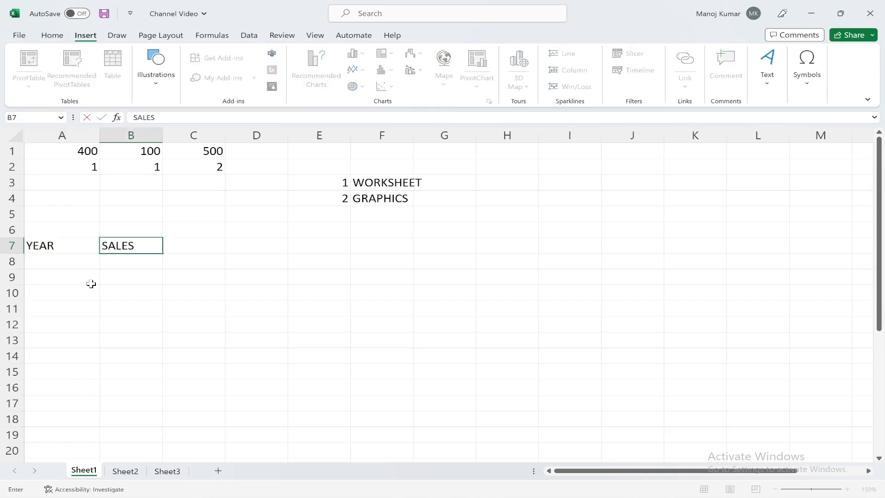
key(ctrl+Return)
key(Down)
Step: Enter the years 2017 in cell A8 and 2018 in cell A9 under the YEAR heading
click(90, 282)
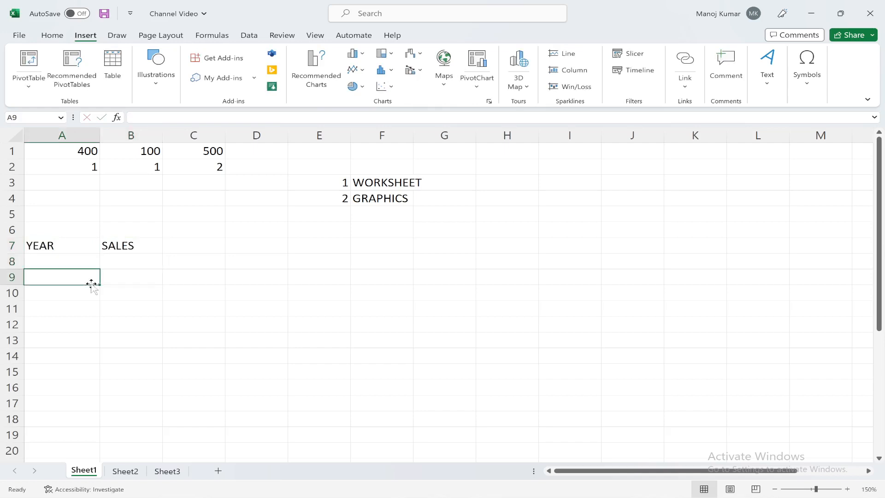
key(Up)
text(20187)
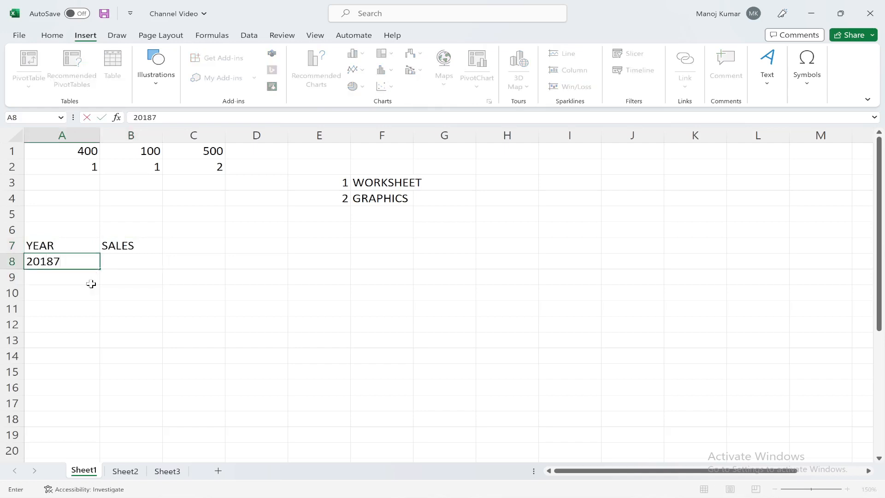
key(BackSpace)
key(BackSpace)
text(7)
key(Return)
text(20178)
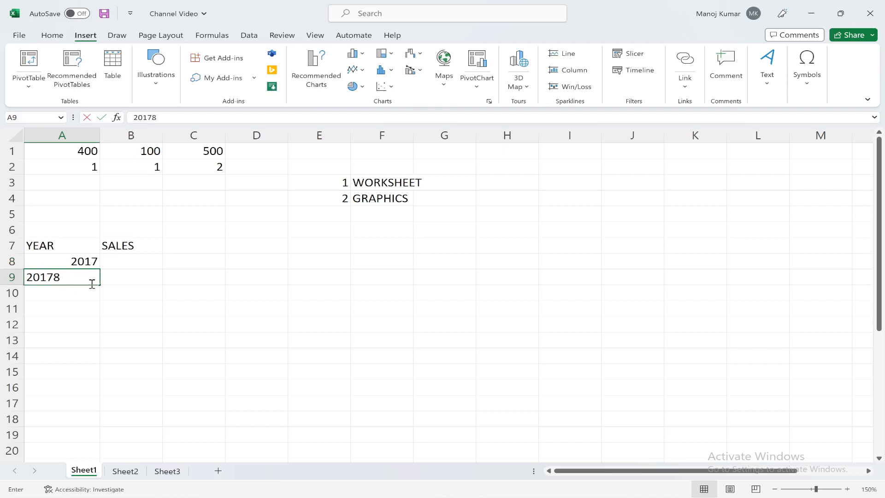
key(BackSpace)
key(BackSpace)
text(9)
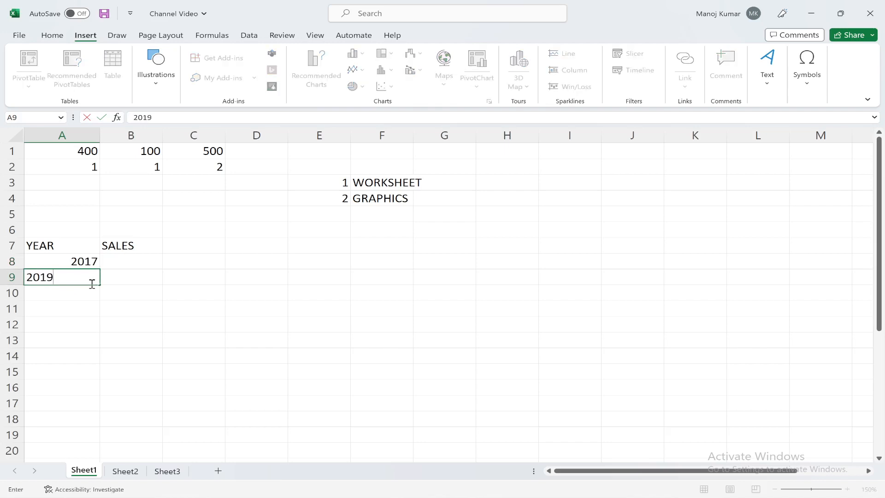
key(BackSpace)
text(8)
key(Return)
Step: Continue the YEAR column with 2019, 2020 and 2021 in cells A10 to A12
text(2019)
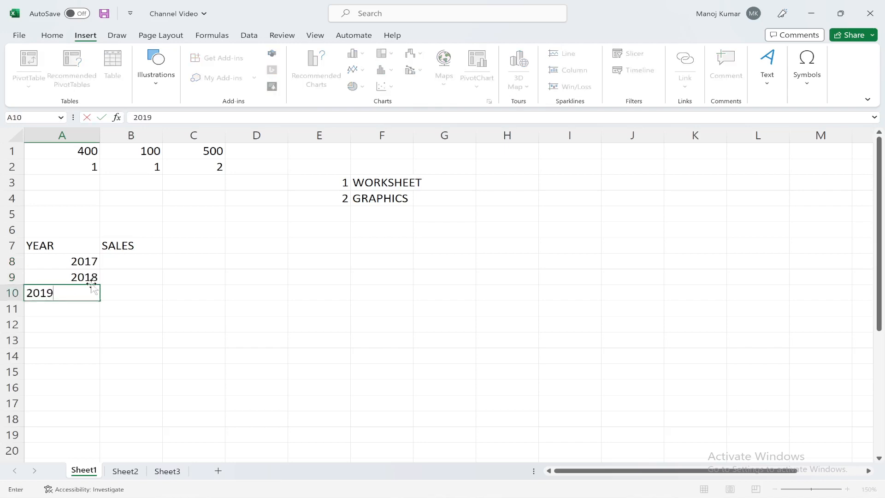
key(Return)
text(2020)
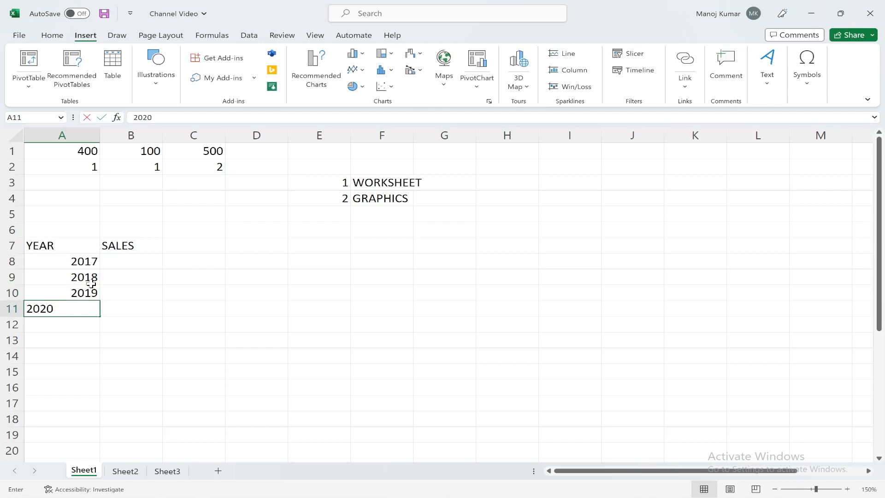
key(Return)
text(2021)
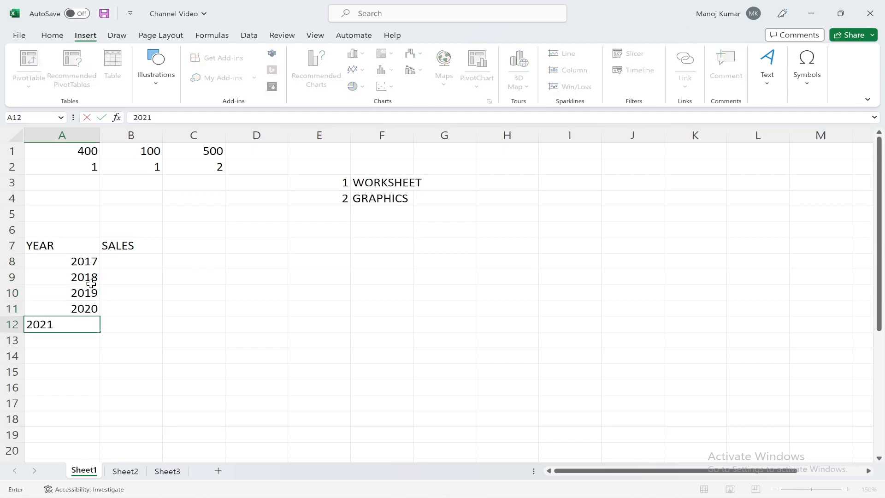
key(Tab)
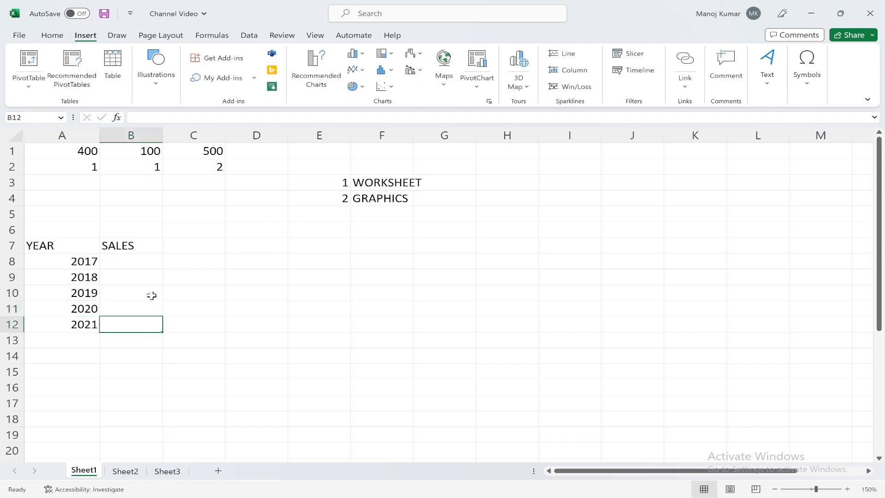
Step: Fill the SALES column from B8 to B12 with 45434, 54654, 65454, 34546 and 87655
click(133, 261)
text(45434)
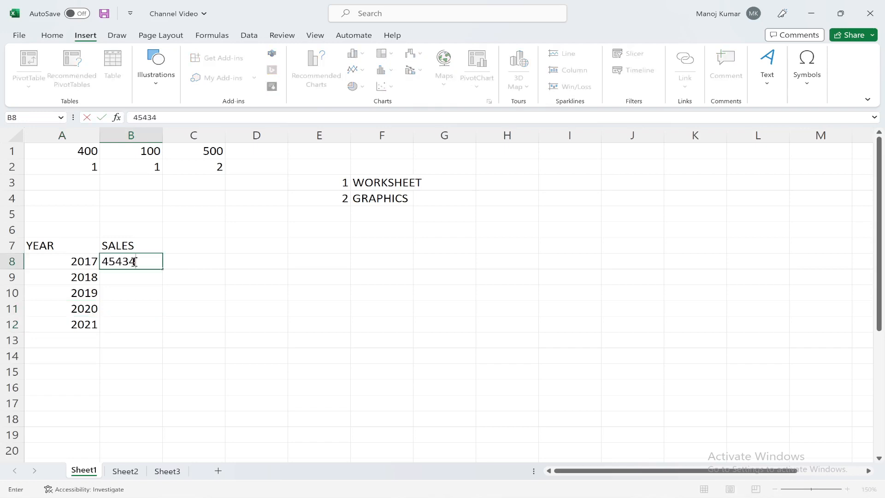
key(Return)
text(54654)
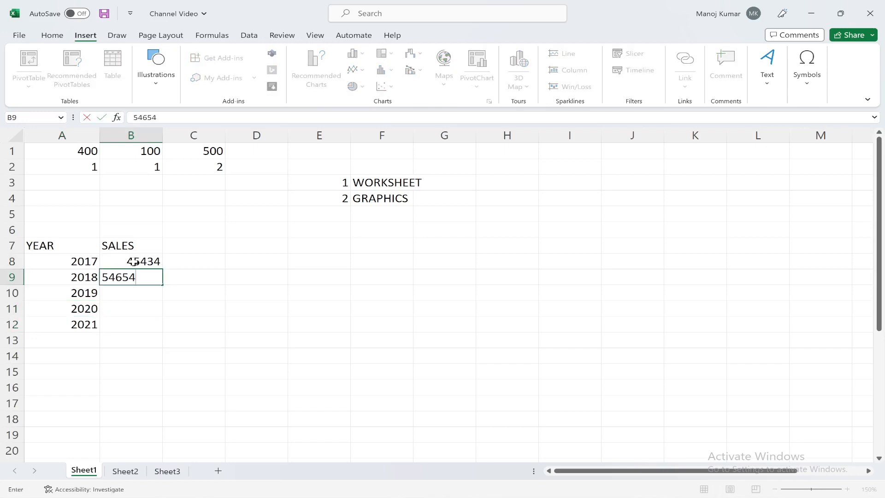
key(Return)
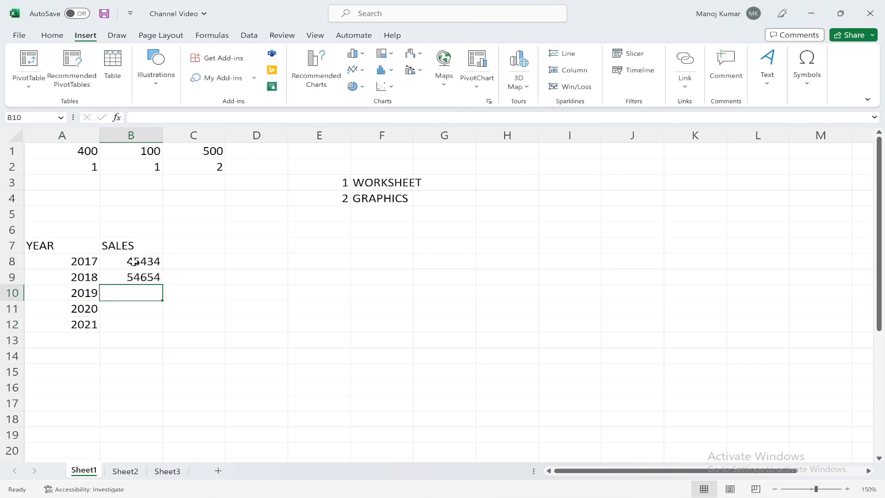
text(65454)
key(Return)
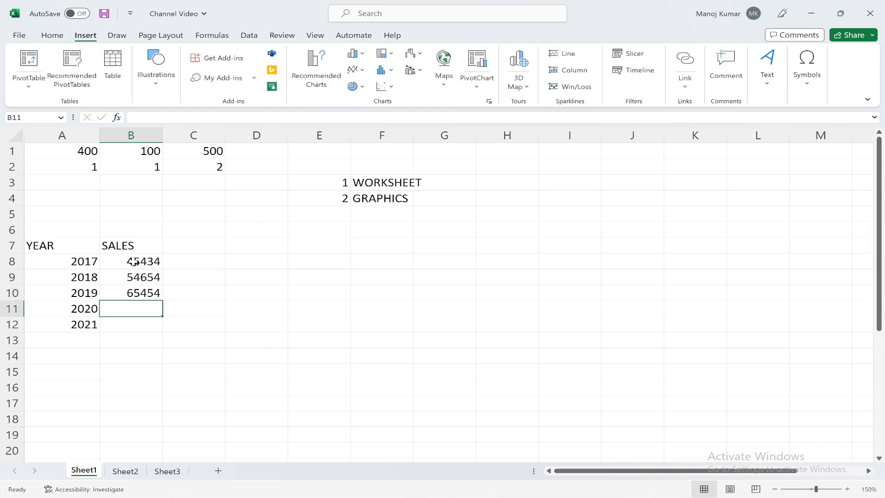
text(34546)
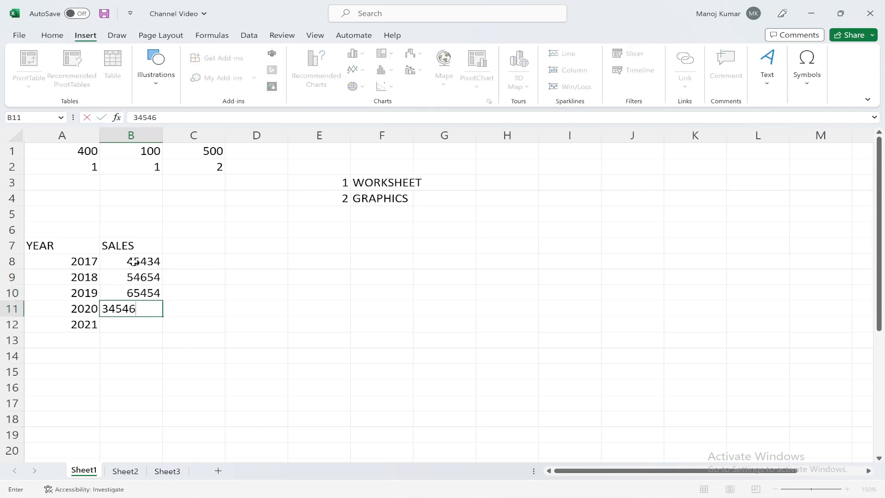
key(Return)
text(8765)
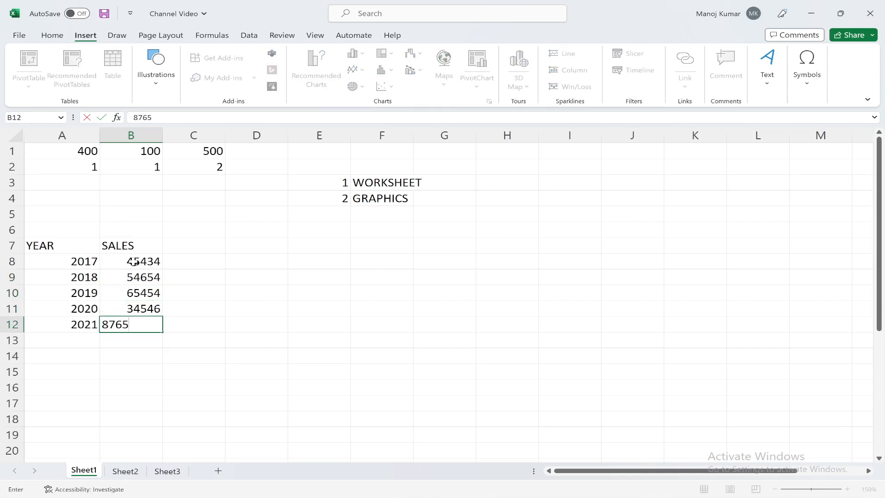
text(5)
key(Return)
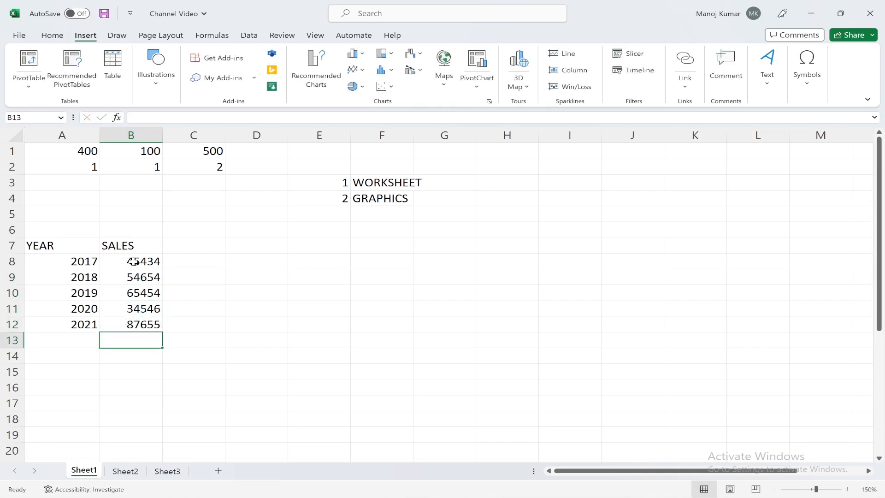
Step: Insert a 2-D Clustered Column chart from the range A7:B12 and place it below the WORKSHEET and GRAPHICS list
click(70, 249)
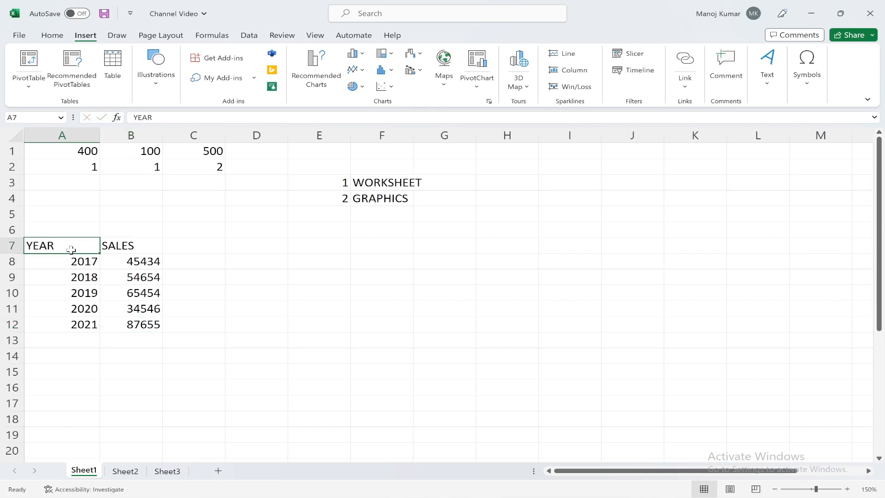
key(shift+Down)
key(shift+Down)
key(shift+Down)
key(shift+Down)
key(shift+Down)
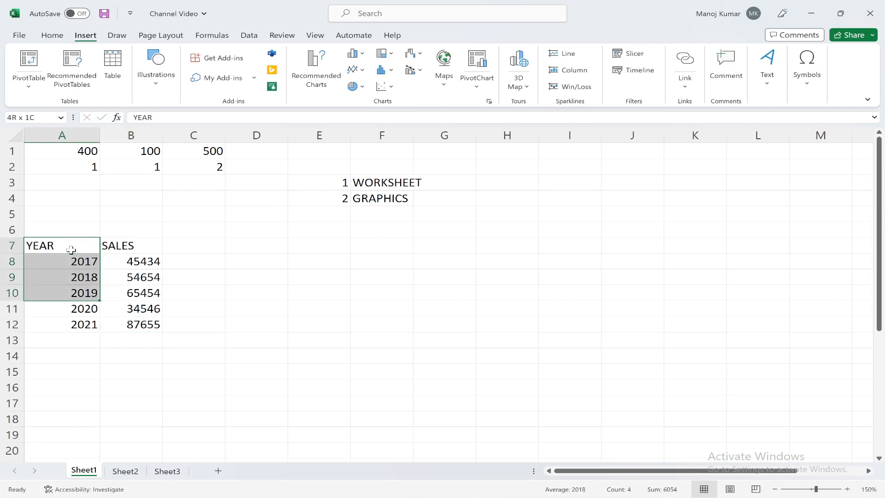
key(shift+Right)
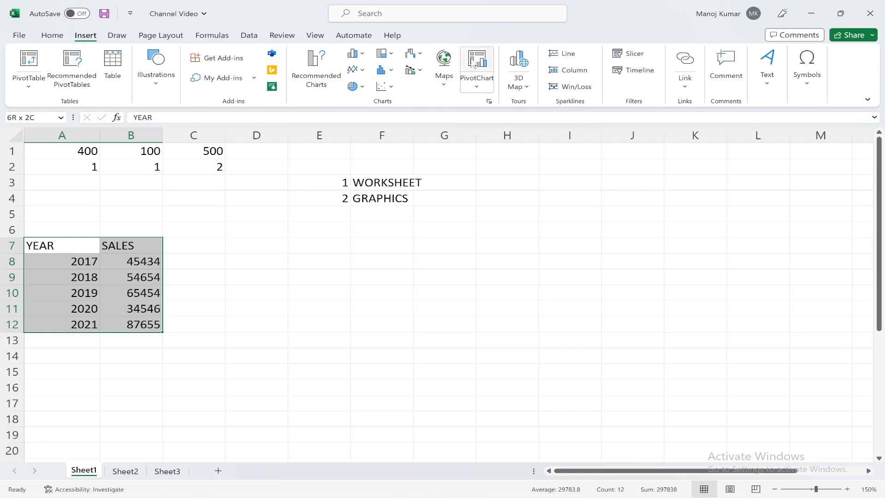
click(361, 54)
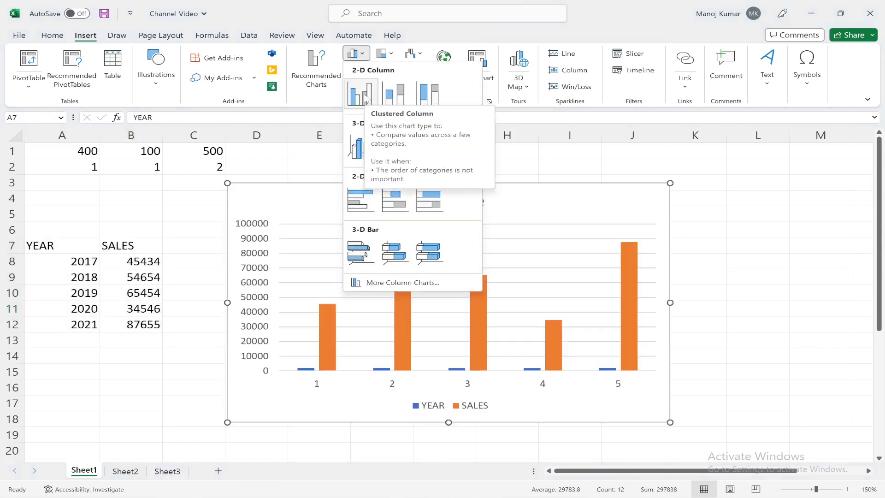
click(364, 96)
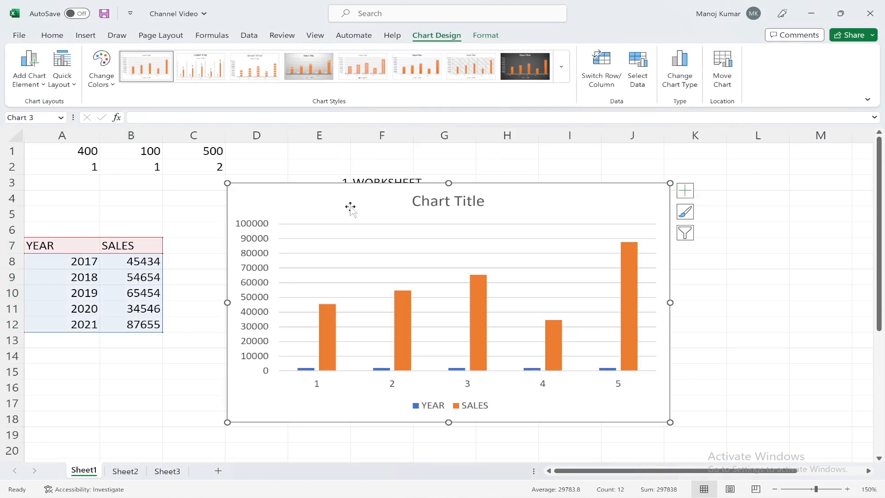
drag(314, 197, 327, 233)
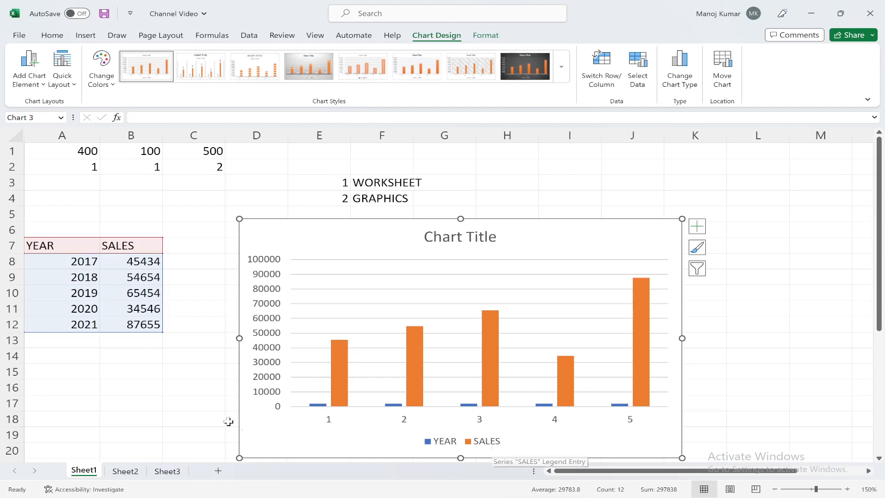
click(191, 372)
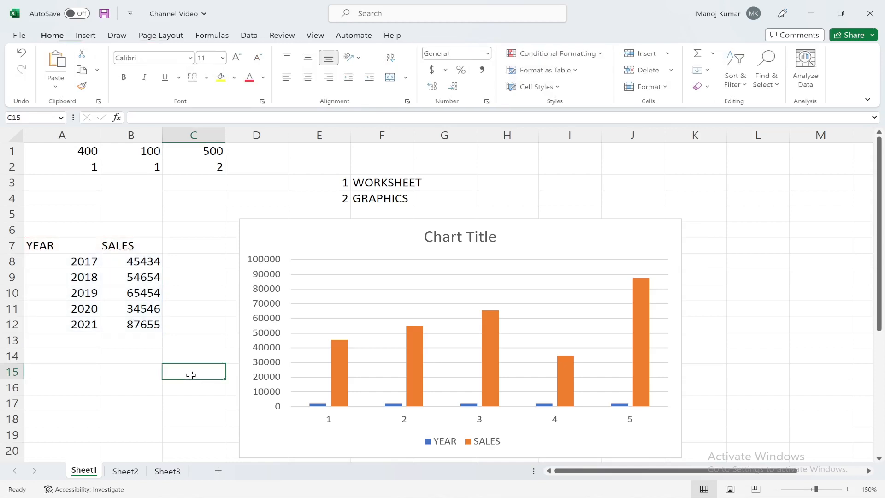
Step: Insert the recommended Pie chart for the year and sales range A7:B12
click(47, 246)
key(shift+Down)
key(shift+Down)
key(shift+Down)
key(shift+Down)
key(shift+Down)
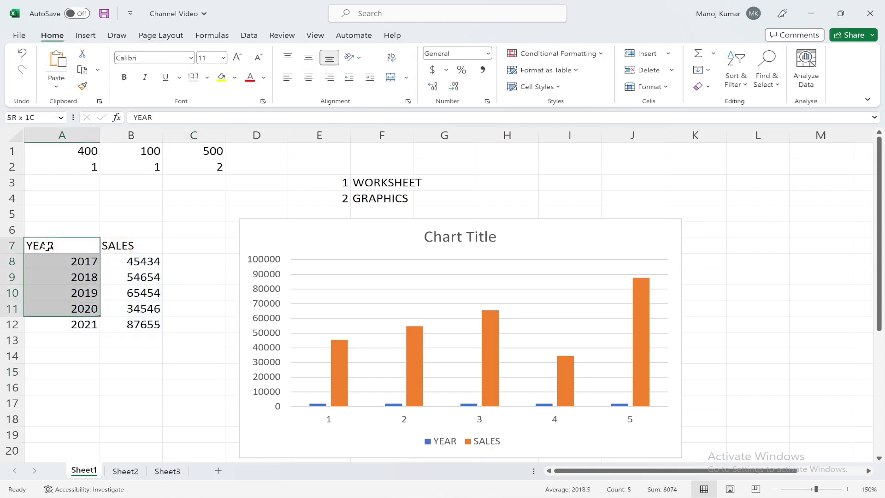
key(shift+Right)
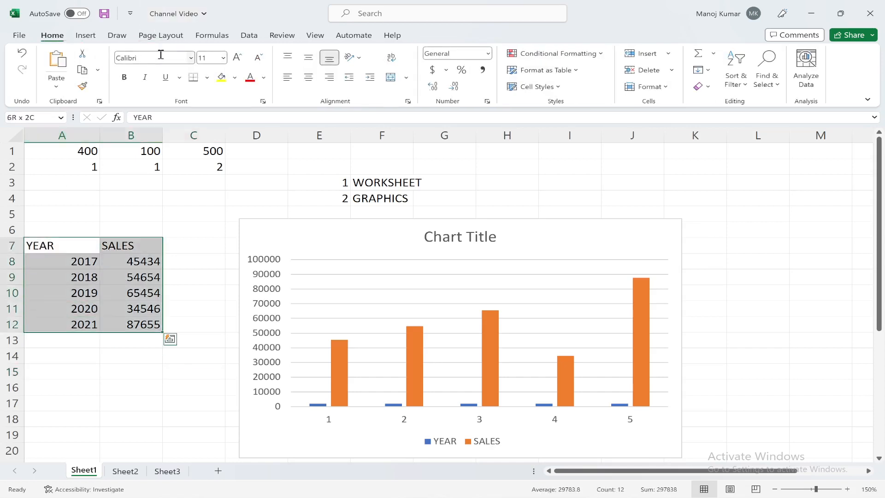
click(86, 36)
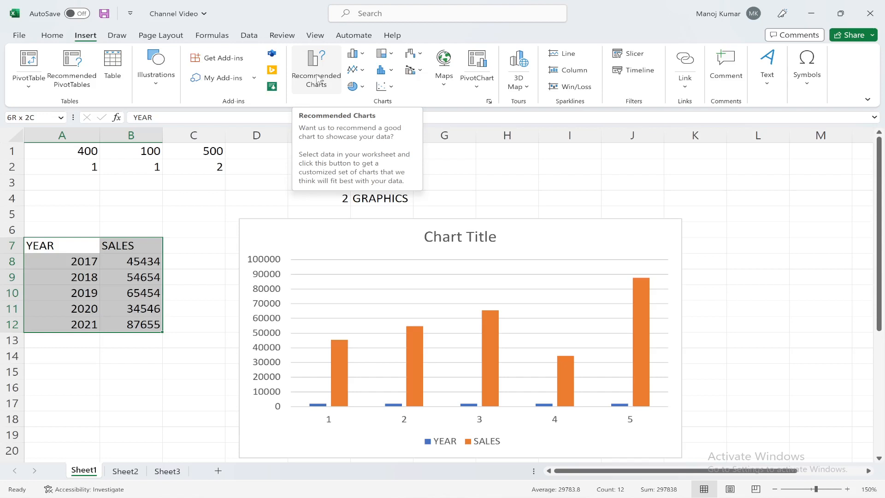
click(317, 80)
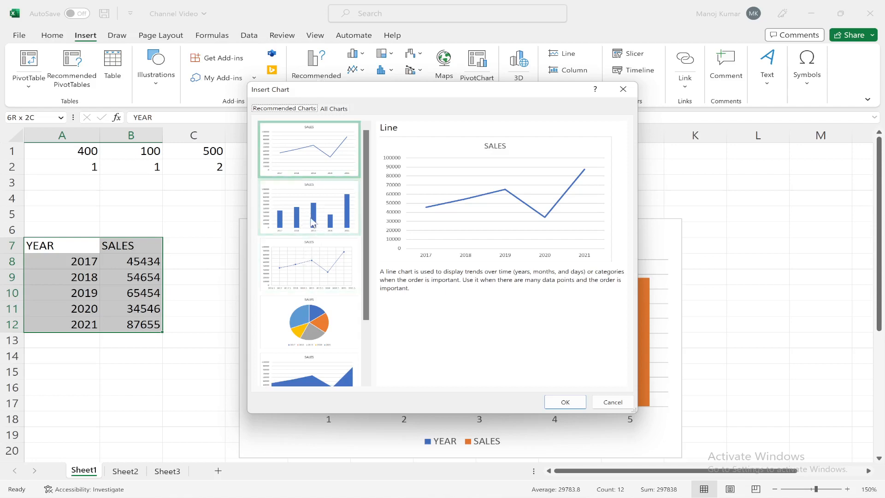
click(307, 319)
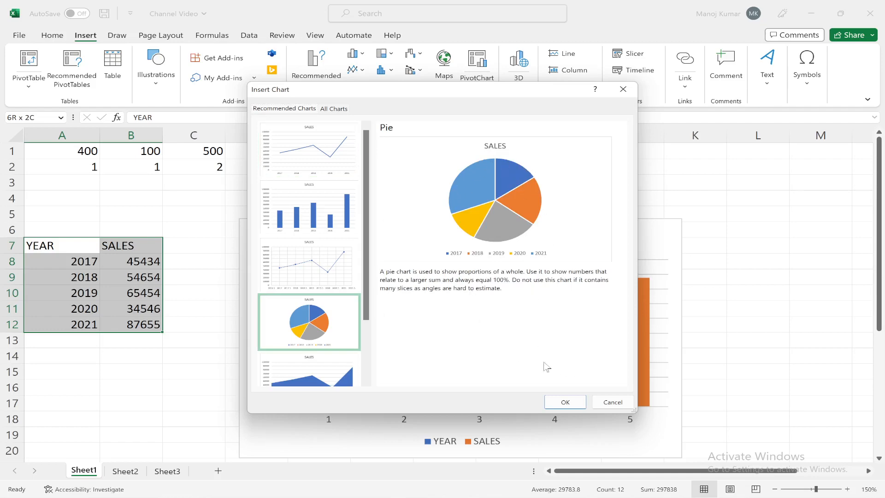
click(565, 401)
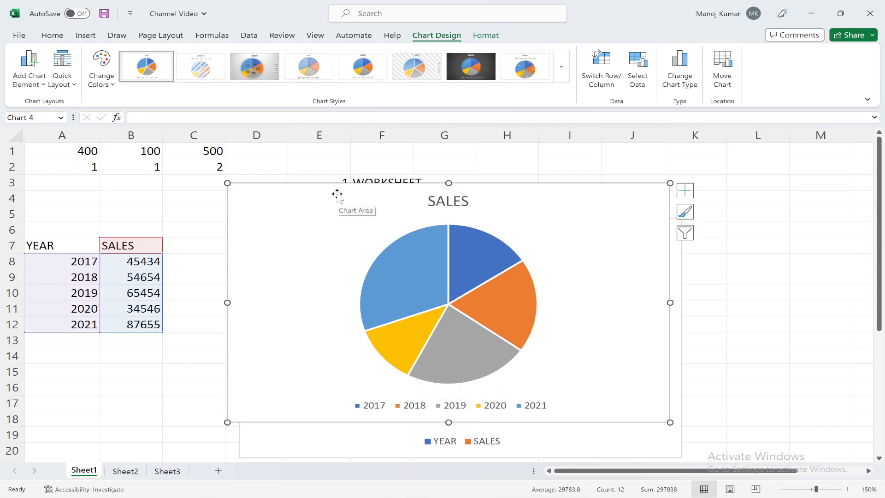
Step: Move the pie chart and the column chart down to leave row 5 below the list free
drag(337, 193, 322, 252)
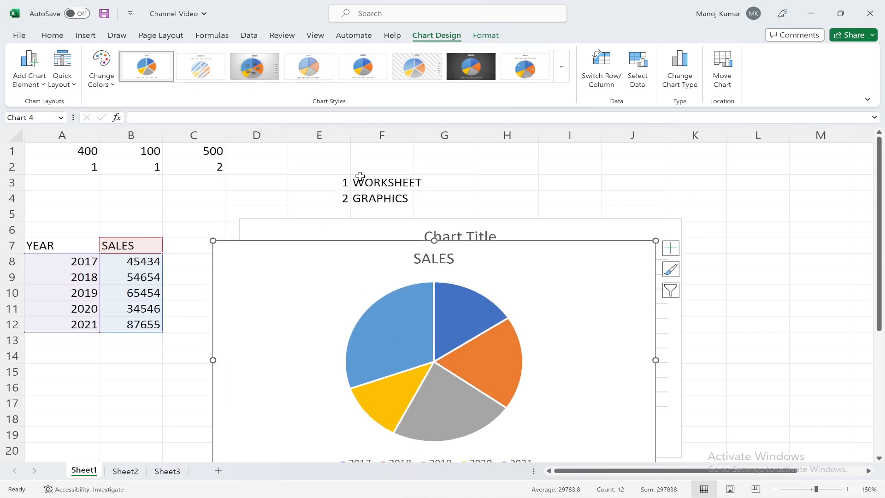
click(328, 209)
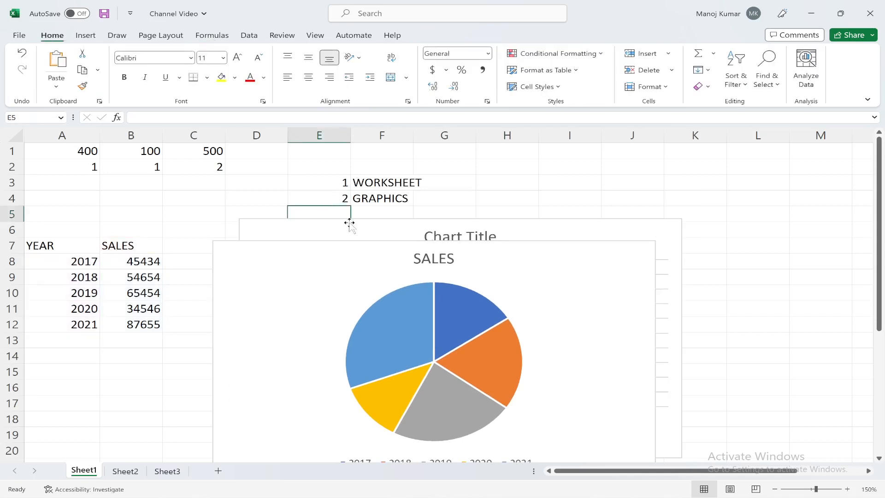
drag(349, 221, 350, 236)
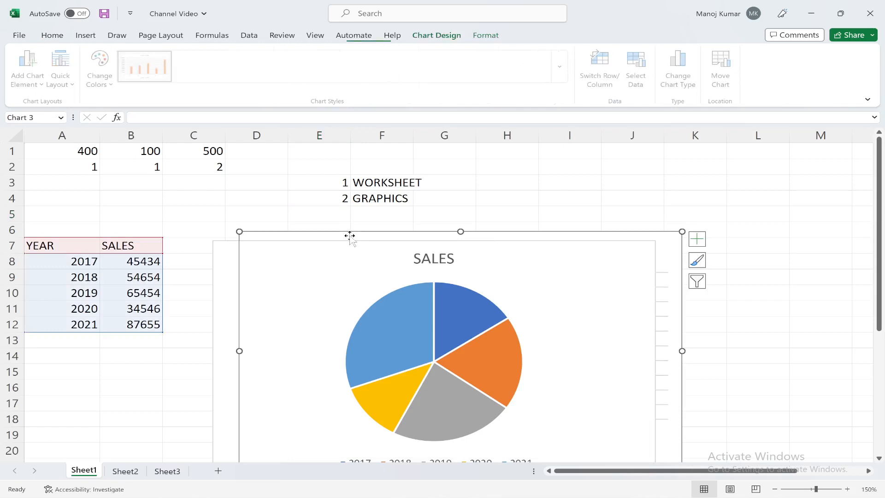
click(346, 211)
Step: Add the third list entry: 3 in cell E5 and the text DATABASE MANAGEMENT in cell F5
click(376, 211)
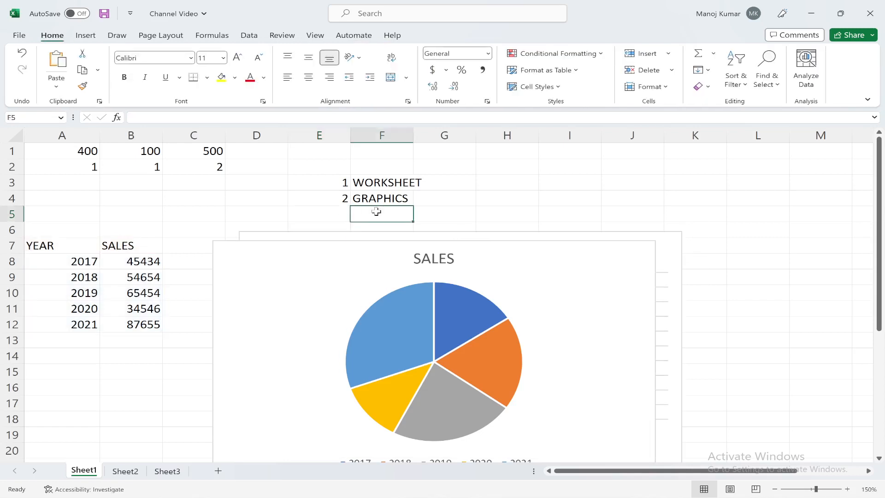
key(Left)
text(3)
key(Tab)
text(DATABAE)
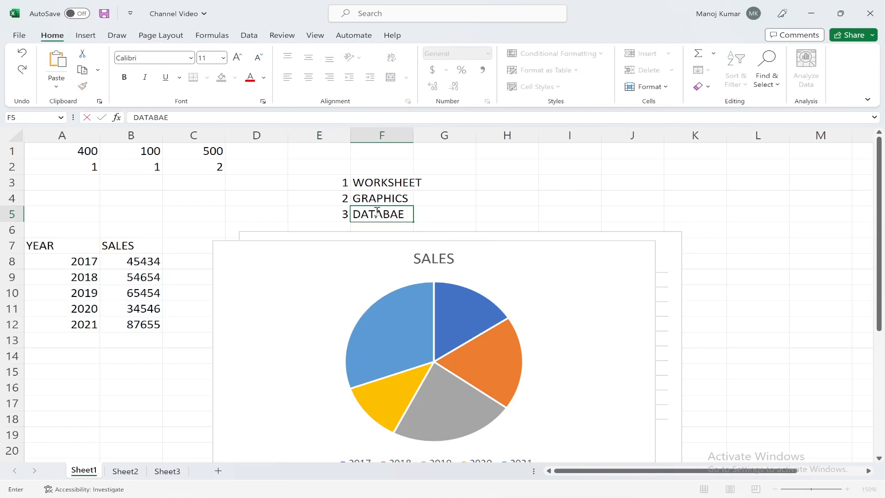
text(SE)
key(BackSpace)
key(BackSpace)
key(BackSpace)
key(BackSpace)
text(ASE MANA)
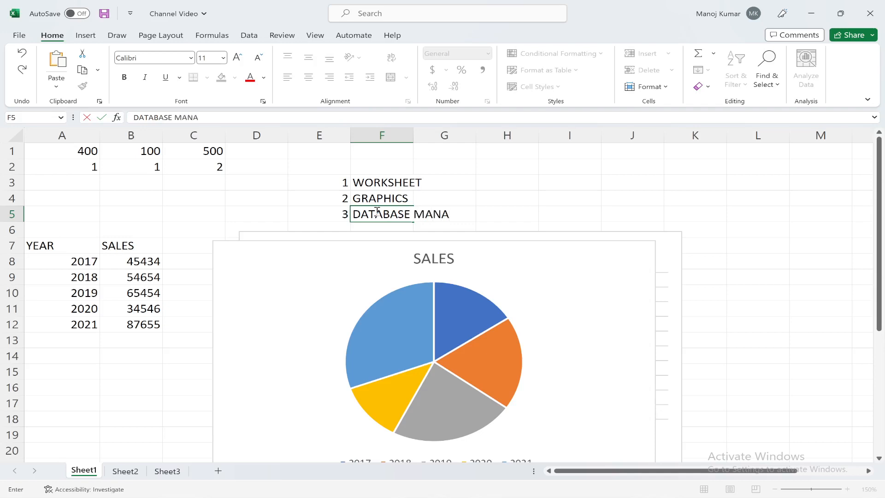
text(GEMENT)
key(Return)
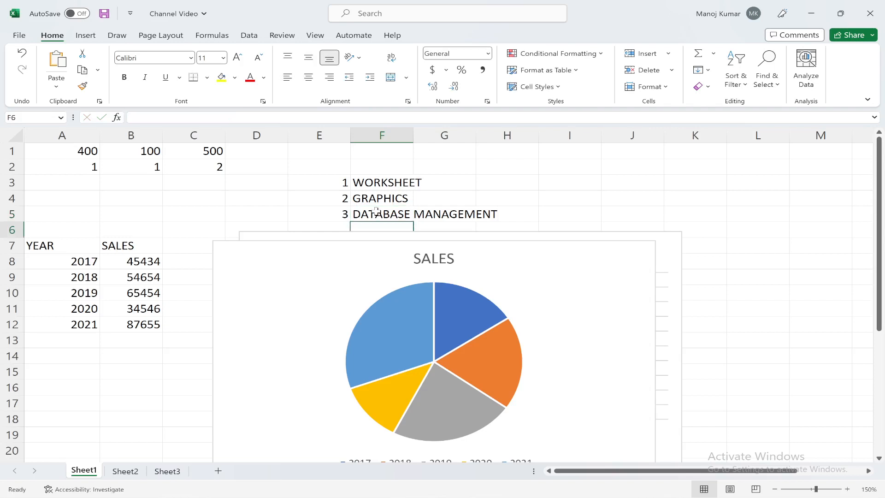
Step: Delete the SALES pie chart and the column chart from the worksheet
click(70, 282)
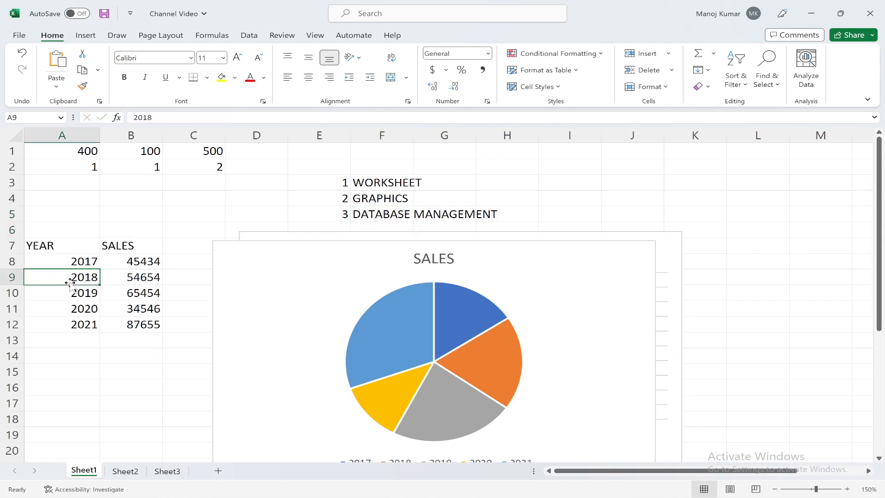
click(257, 273)
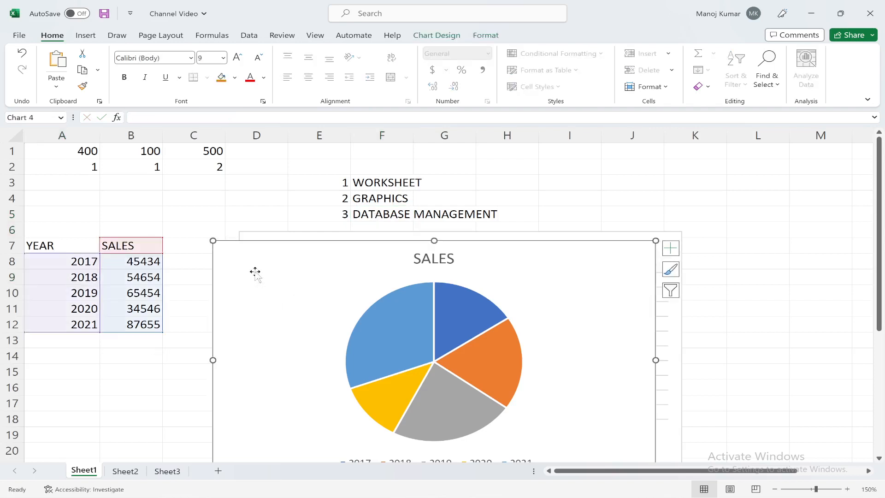
key(Delete)
click(297, 245)
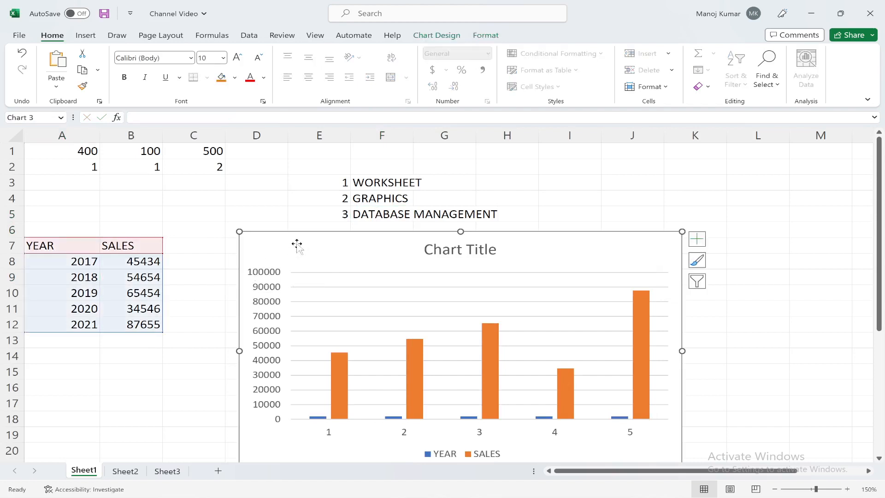
key(Delete)
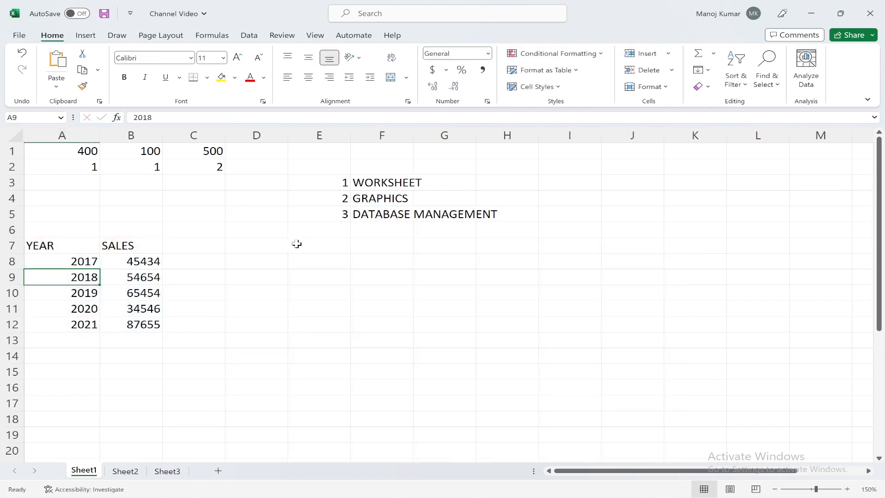
Step: Change the year in cell A8 to 2019 and the year in cell A10 to 2017
click(81, 262)
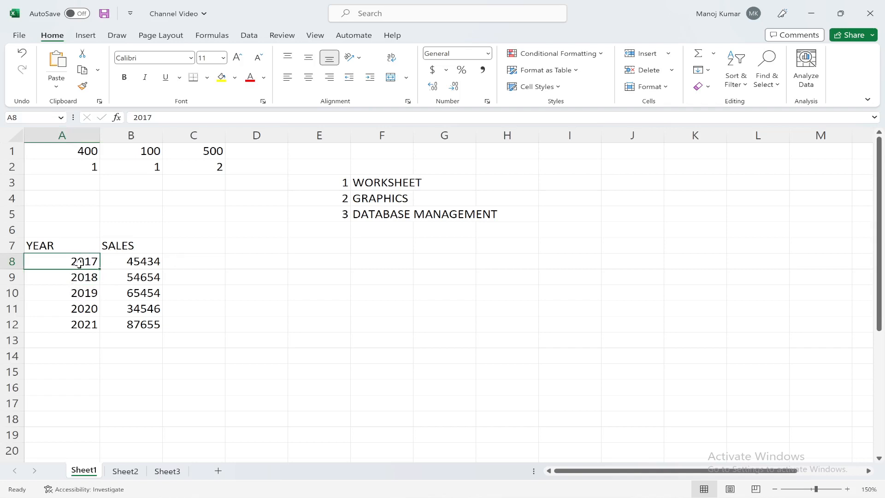
text(2019)
key(Return)
key(Return)
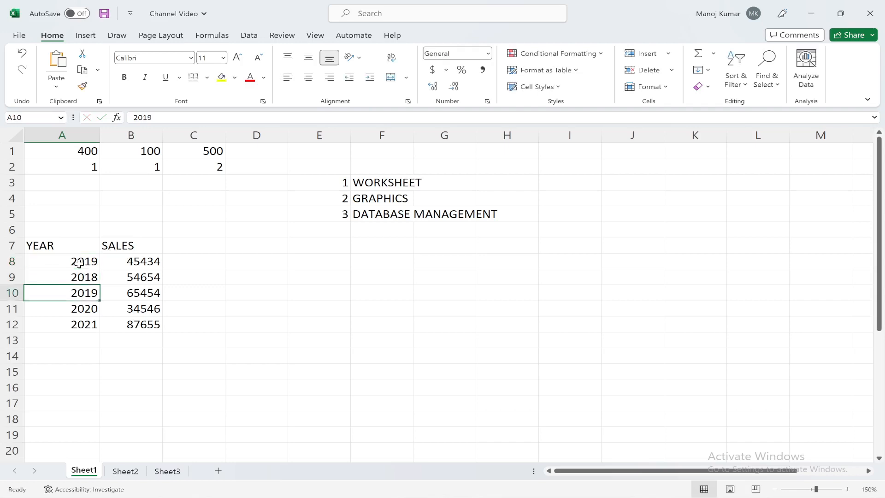
text(2017)
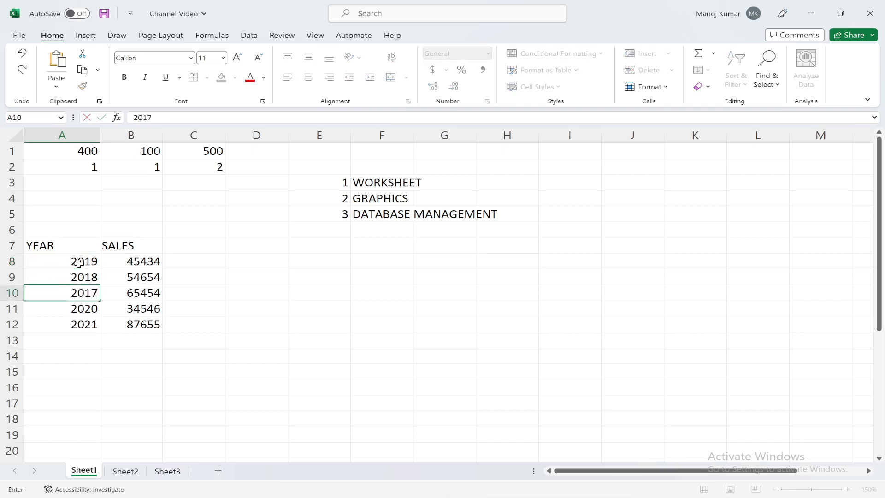
key(Return)
Step: Change the year in cell A9 to 2021 and the year in cell A12 to 2018
key(Up)
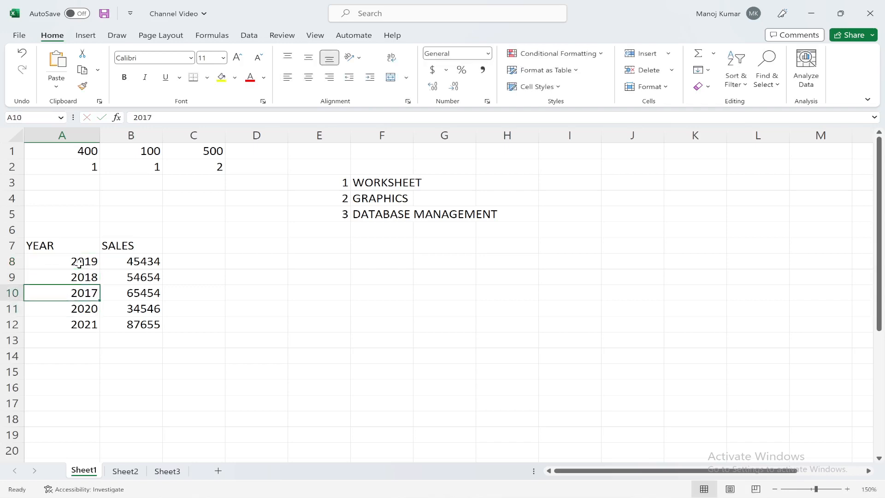
key(Up)
text(20)
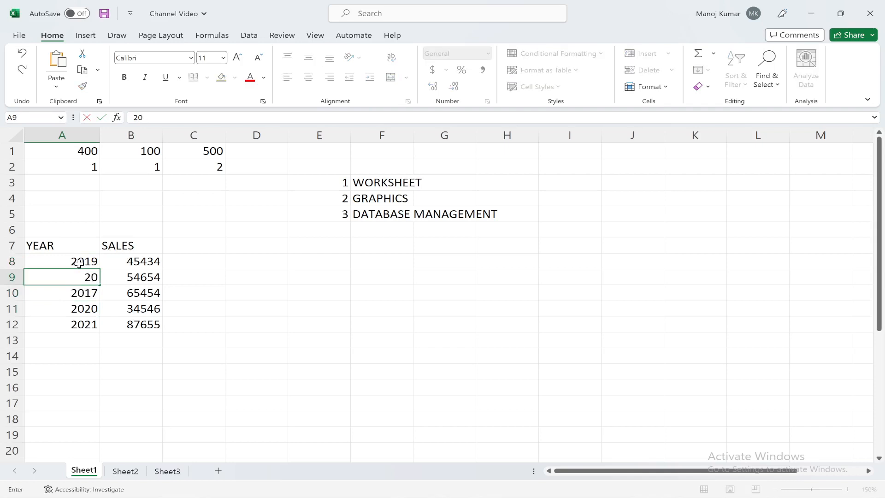
text(21)
key(Return)
key(Down)
key(Down)
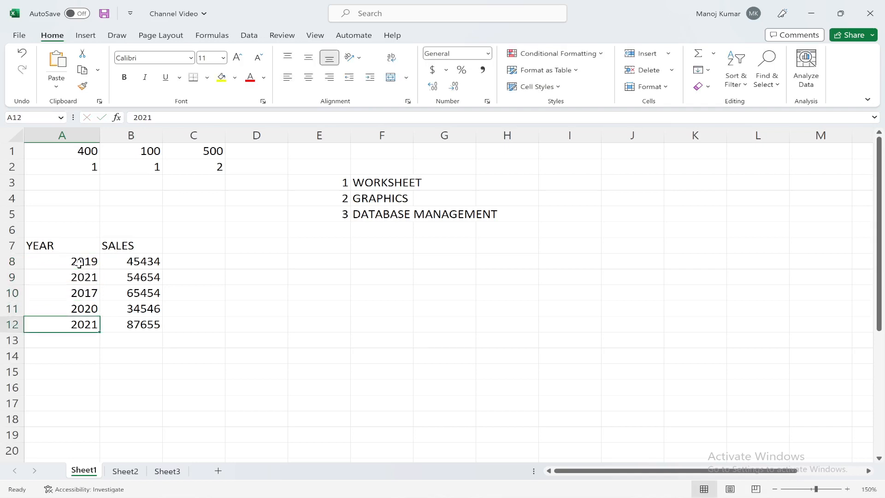
text(2018)
key(Return)
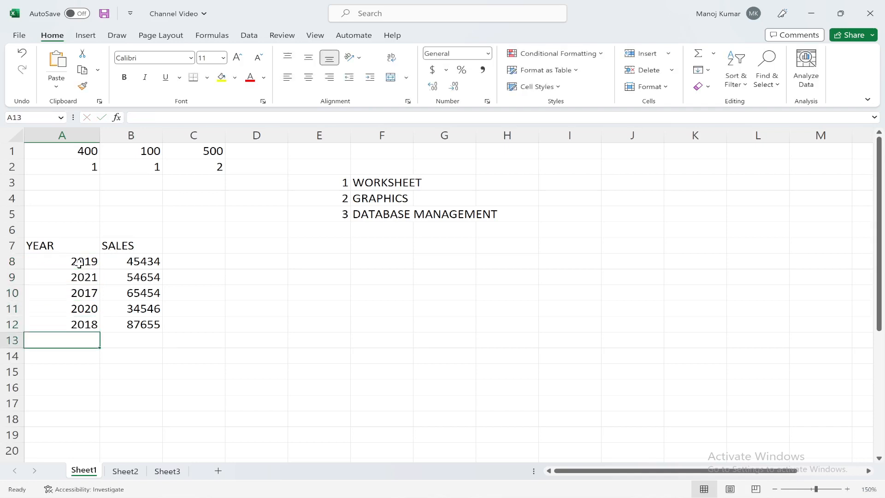
Step: Sort the range A7:B12 by the YEAR column on cell values from smallest to largest, treating row 7 as headers
click(129, 294)
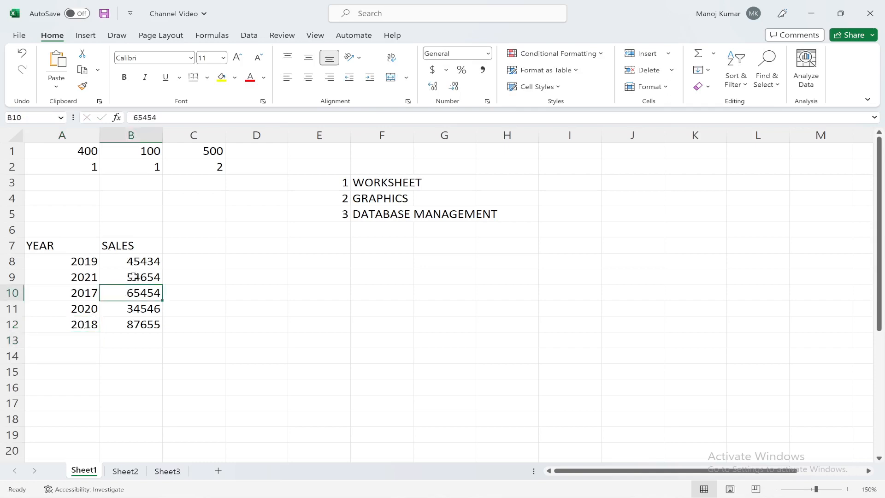
click(70, 250)
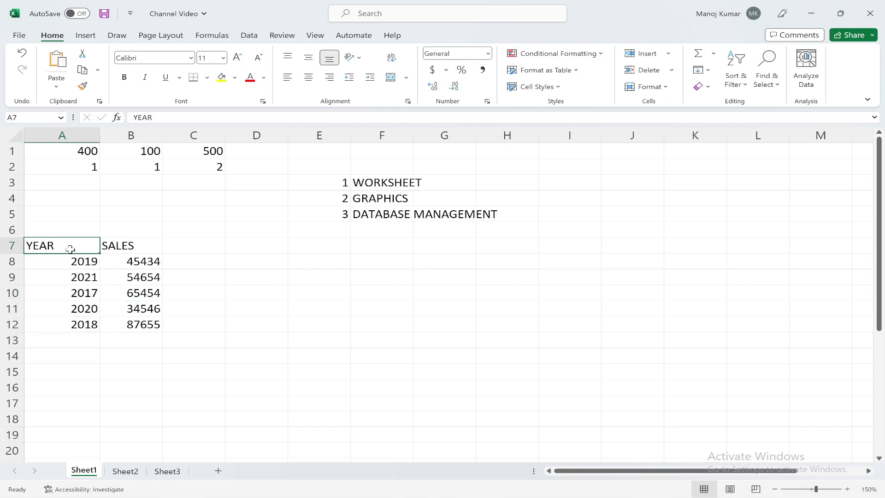
key(shift+Down)
key(shift+Down)
key(shift+Down)
key(shift+Down)
key(shift+Down)
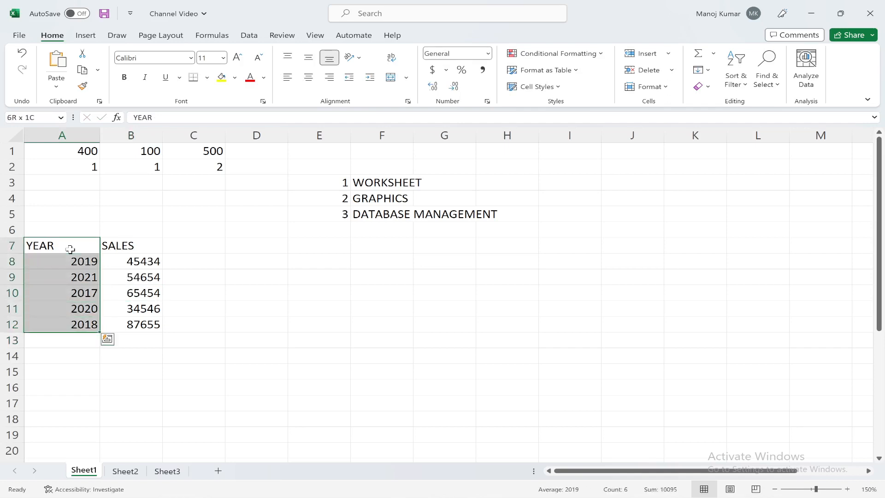
key(shift+Right)
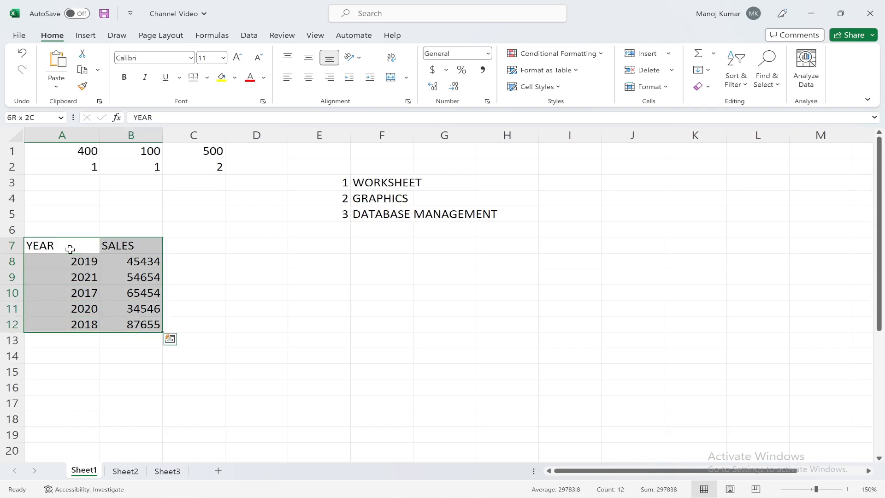
click(249, 36)
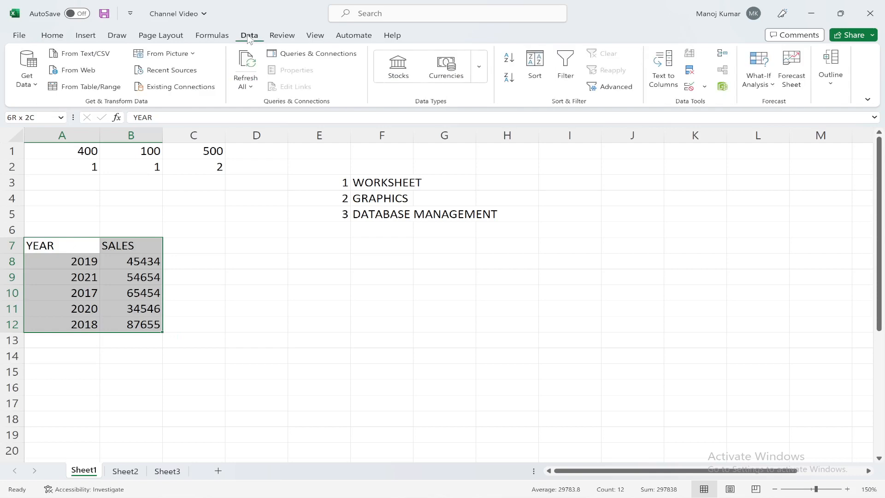
click(536, 72)
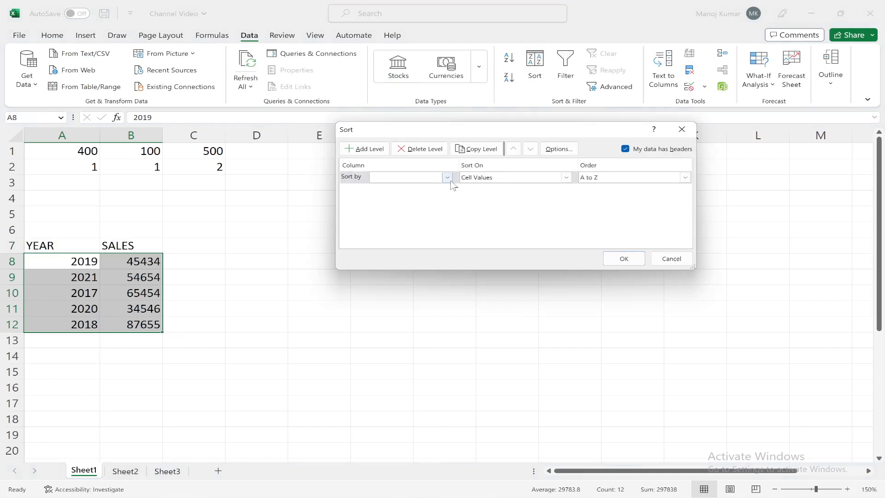
click(447, 177)
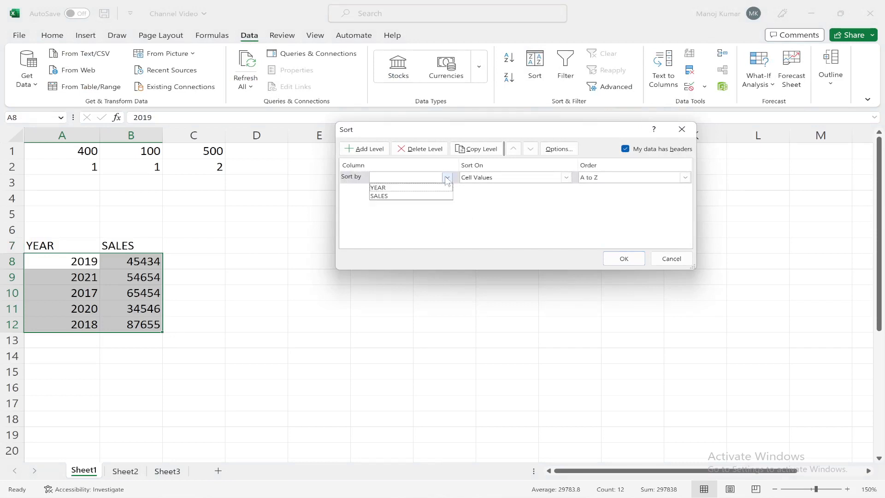
click(434, 188)
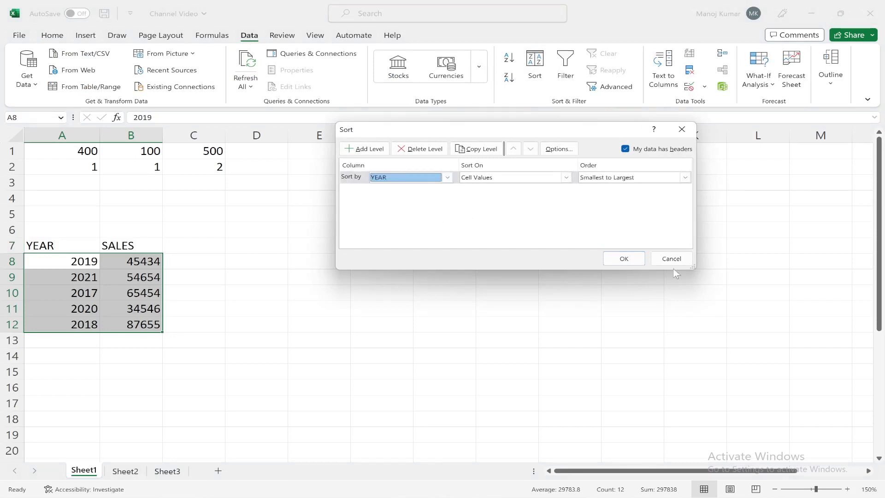
click(624, 258)
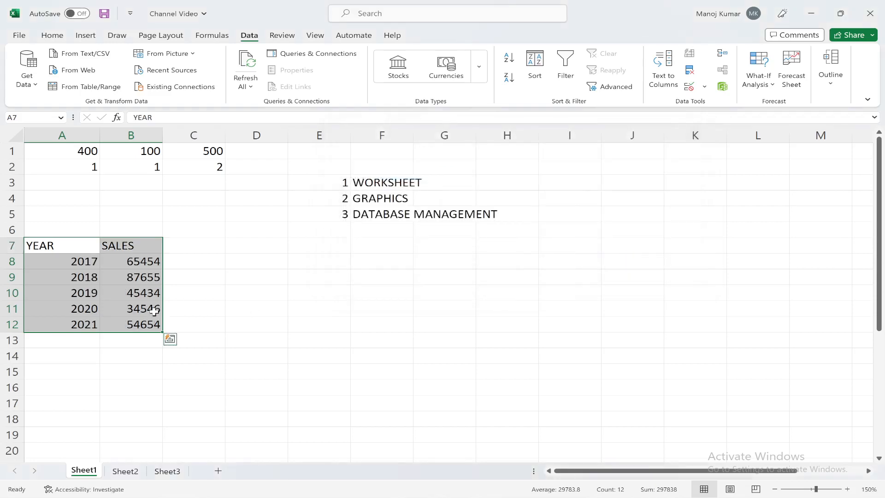
click(166, 358)
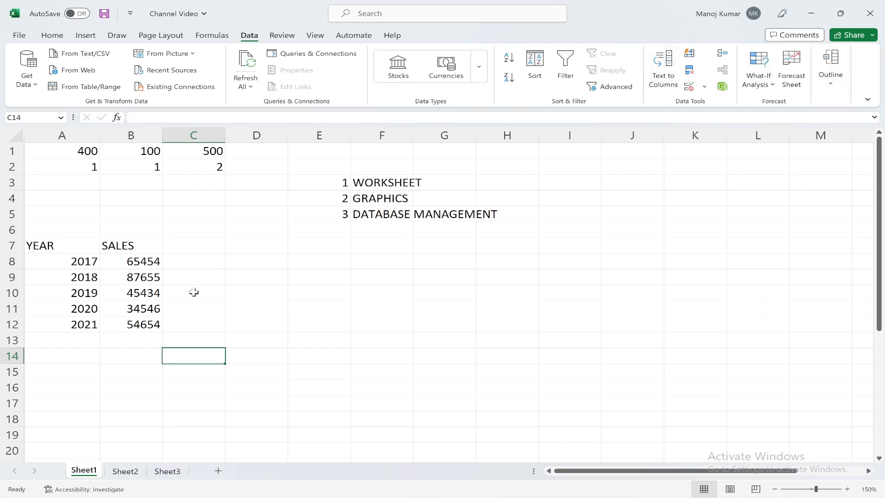
click(395, 183)
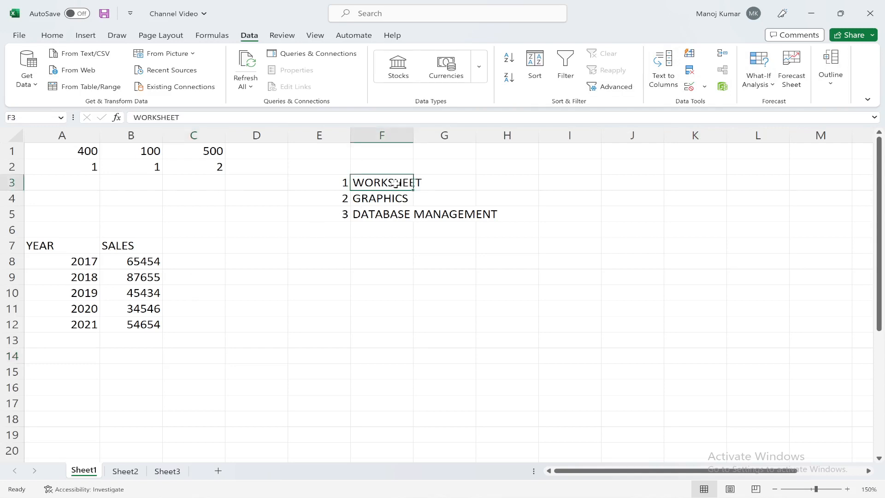
key(Down)
key(Down)
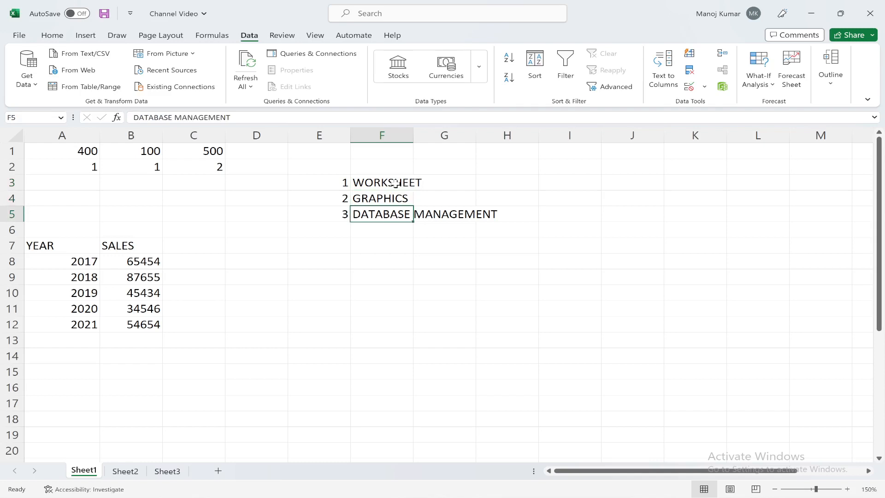
click(299, 299)
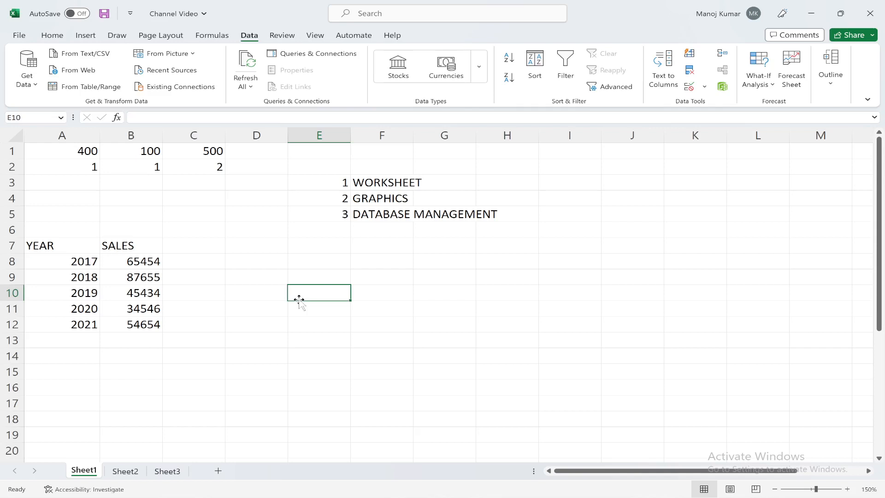
click(214, 261)
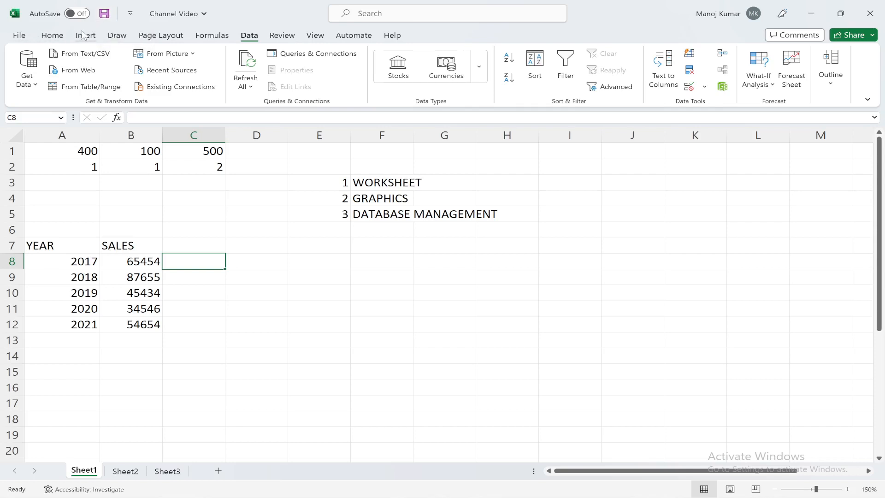
Step: Add the Print Preview and Print command to the Quick Access Toolbar
click(106, 16)
click(131, 15)
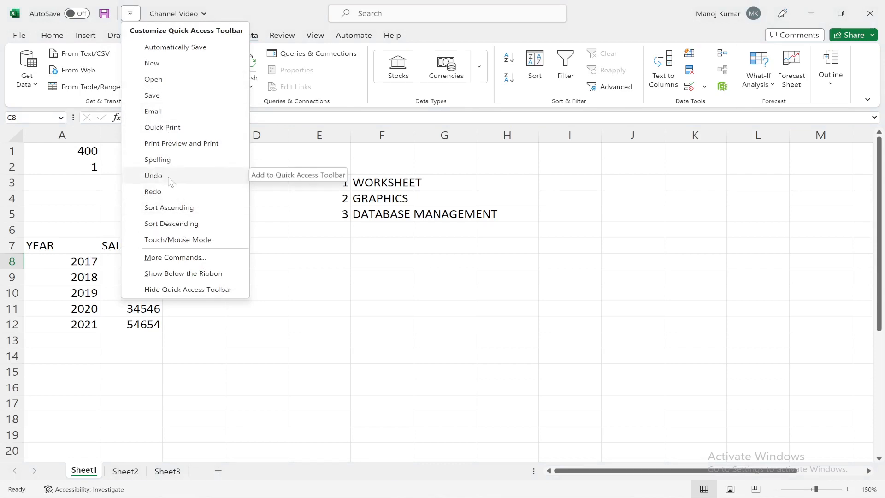
click(147, 145)
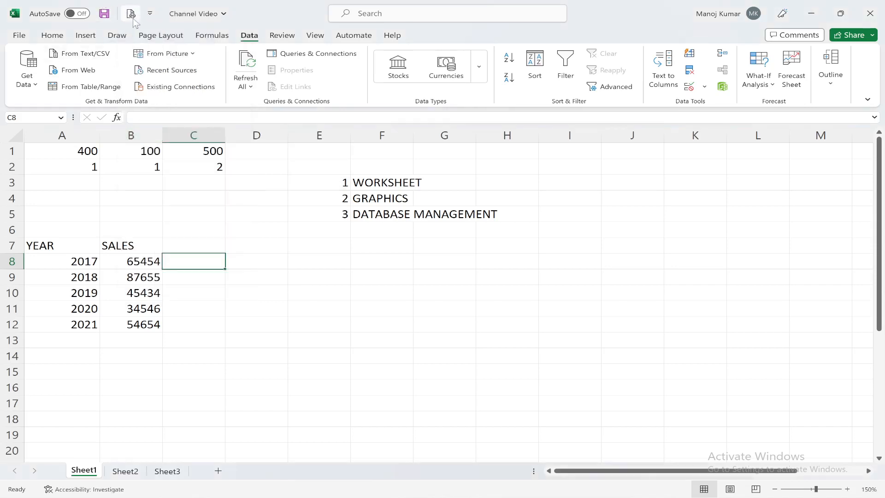
Step: Preview the active sheet's printout twice, returning to the worksheet each time
click(132, 17)
click(24, 40)
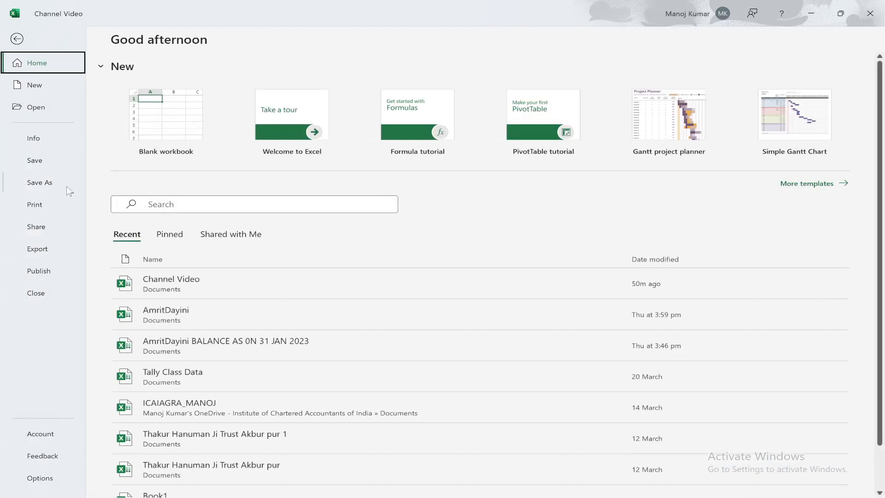
click(37, 206)
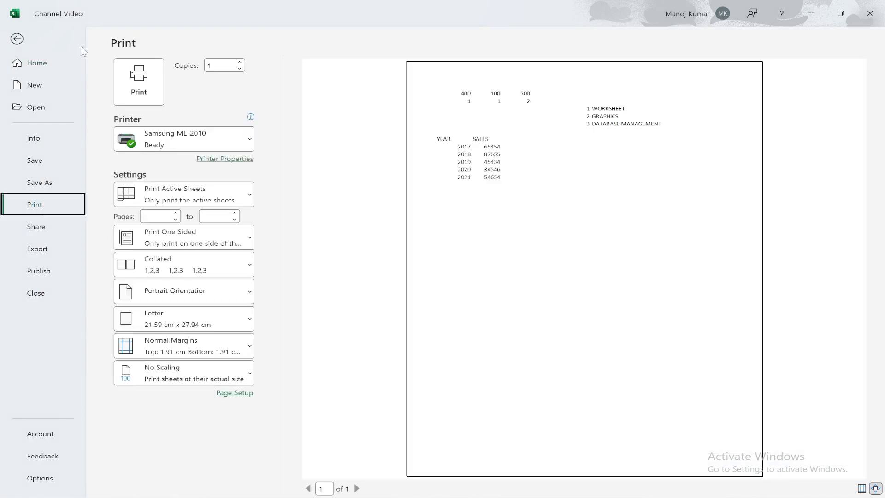
click(17, 39)
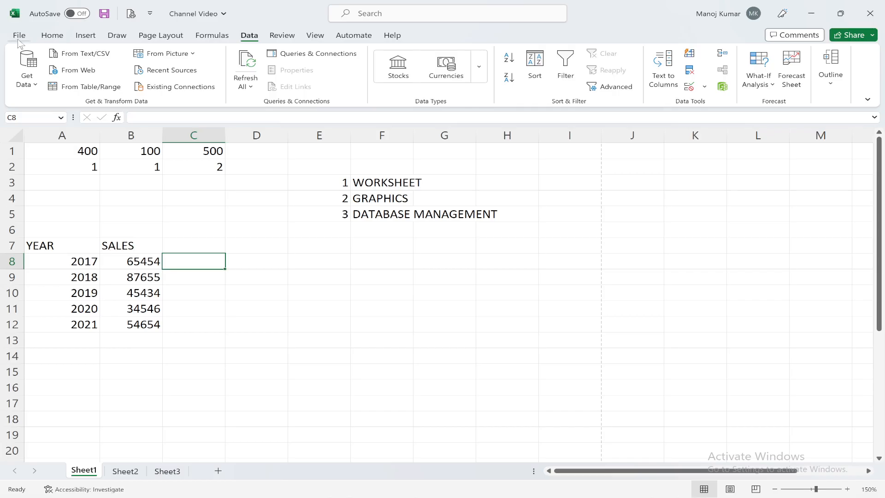
click(132, 14)
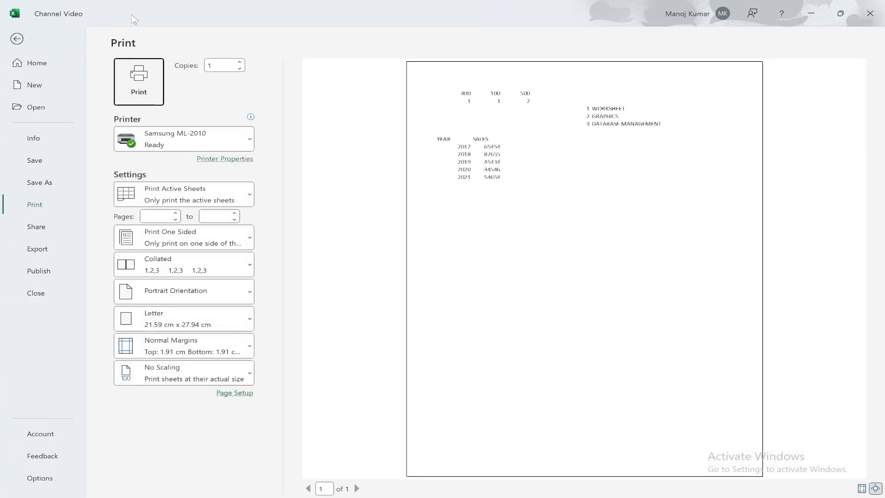
click(17, 40)
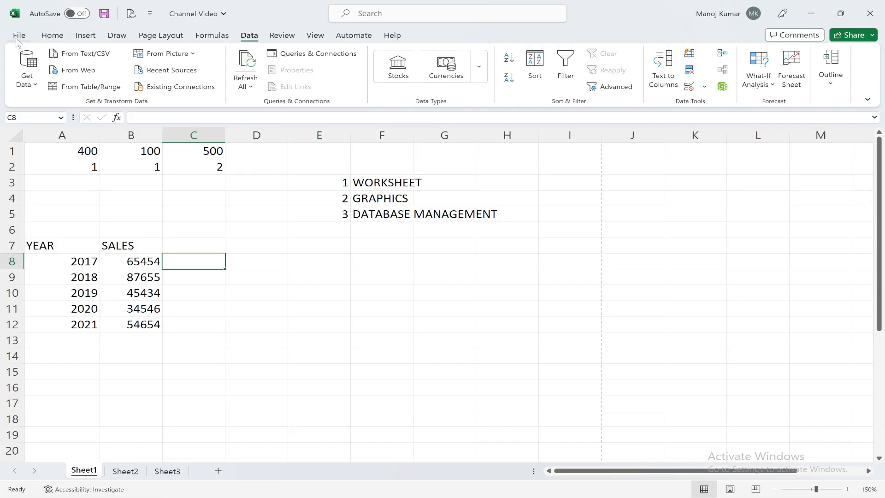
Step: Remove the Print Preview and Print command from the Quick Access Toolbar
click(151, 14)
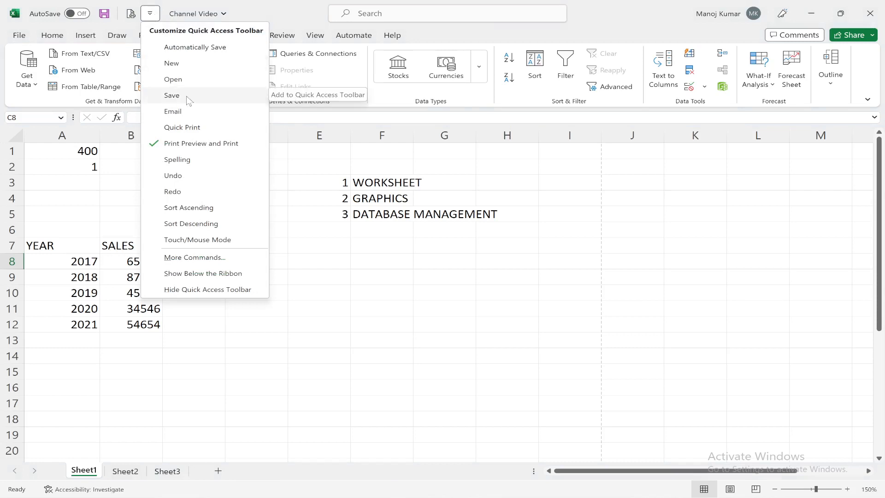
click(165, 144)
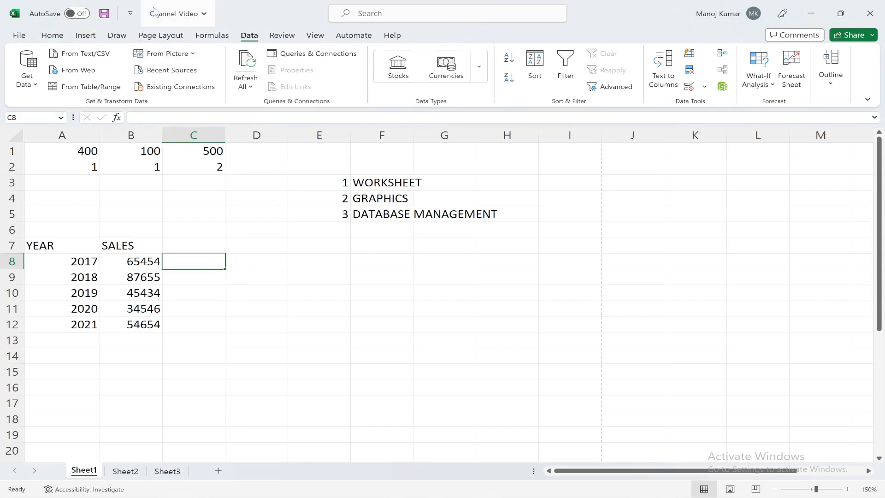
Step: Examine the full set of commands available for the Quick Access Toolbar, and close the options without changing anything
click(131, 13)
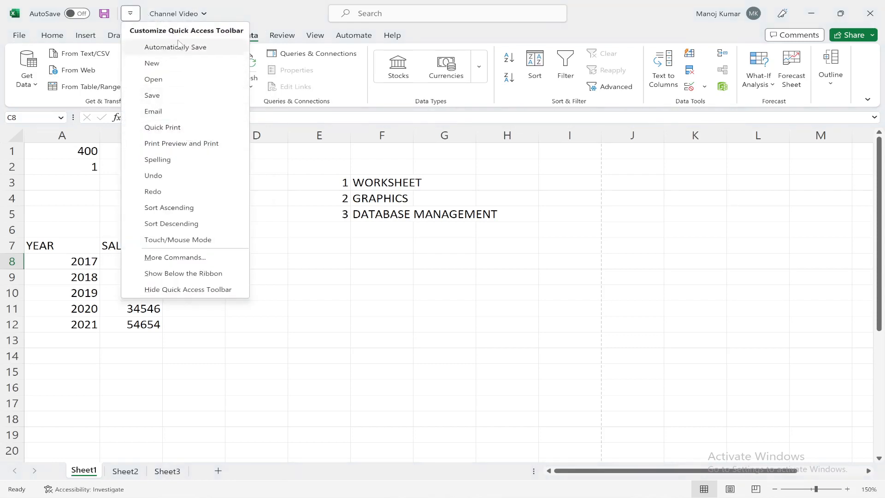
click(174, 258)
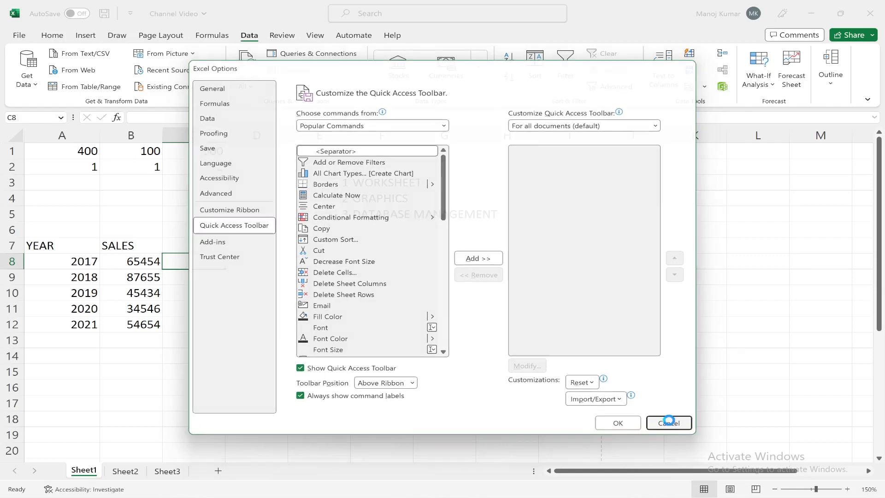
click(670, 425)
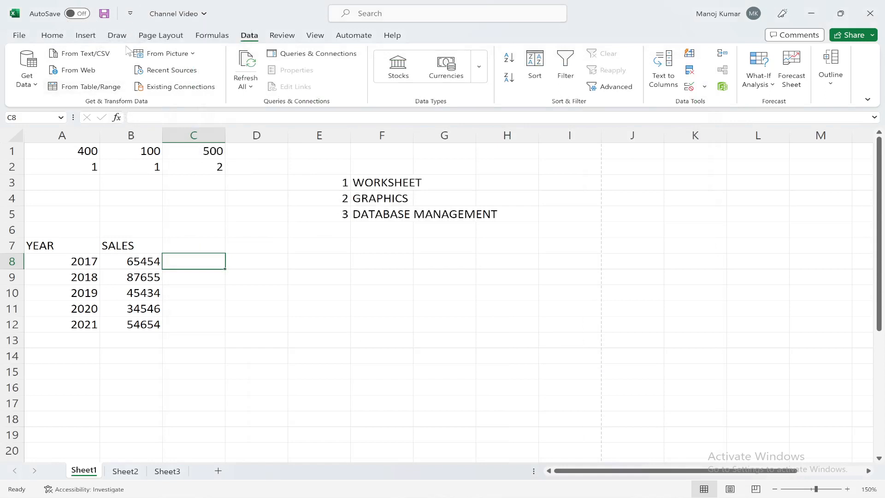
Step: Show the Quick Access Toolbar below the ribbon and move it back above the ribbon
click(130, 14)
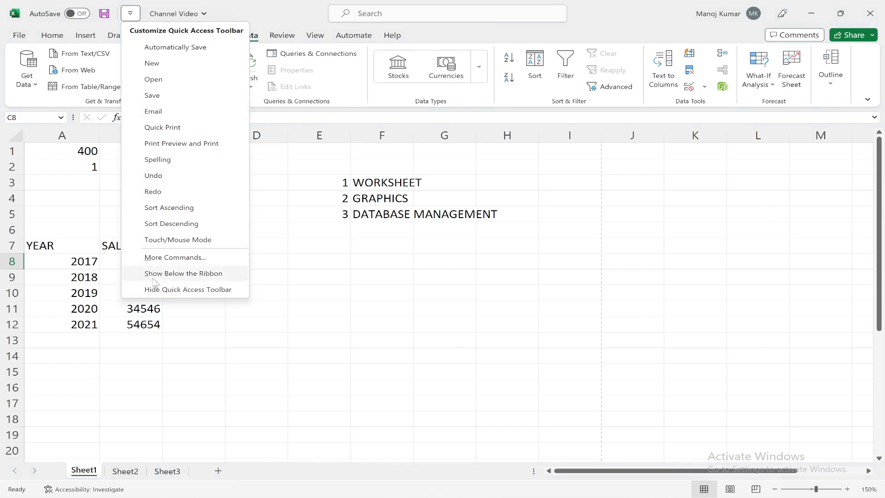
click(155, 273)
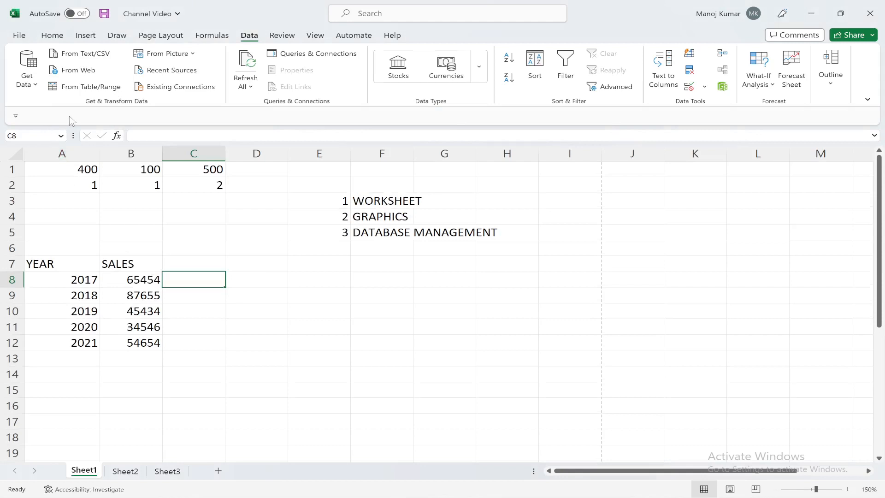
click(16, 116)
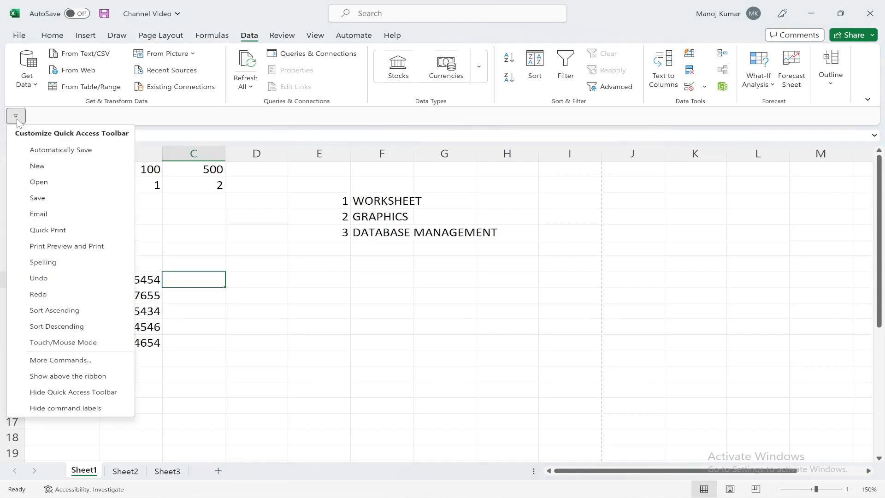
click(52, 376)
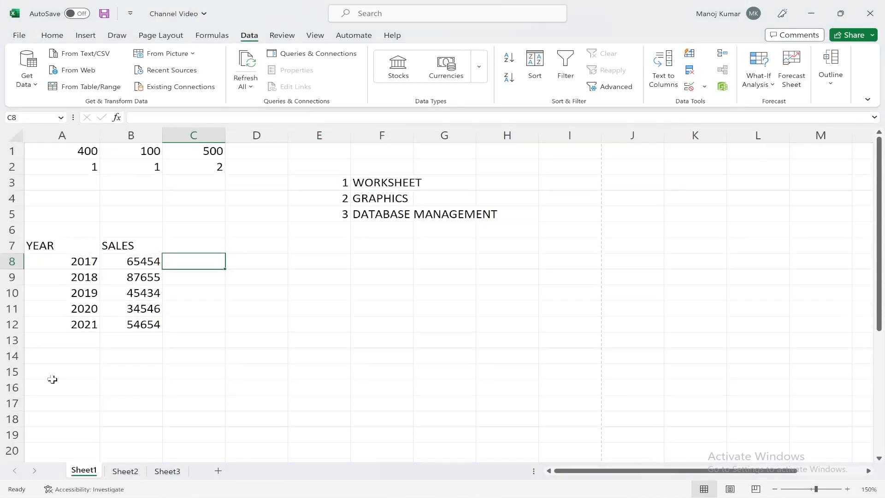
click(130, 14)
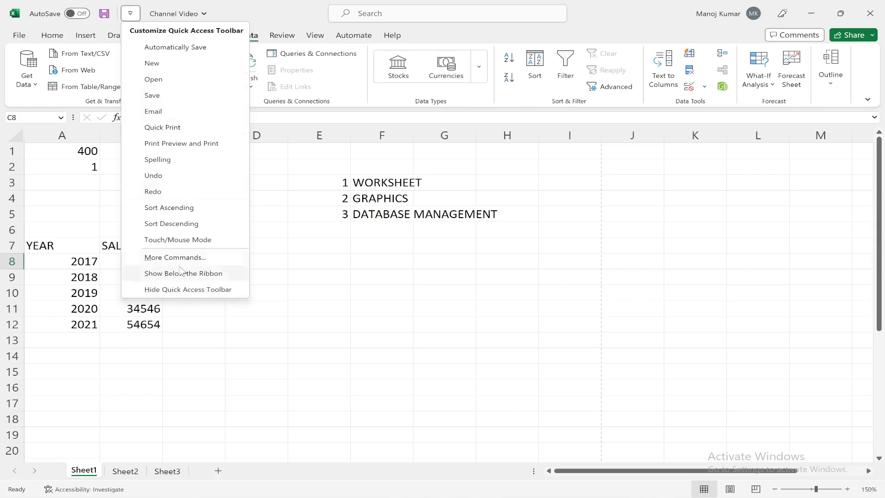
click(186, 311)
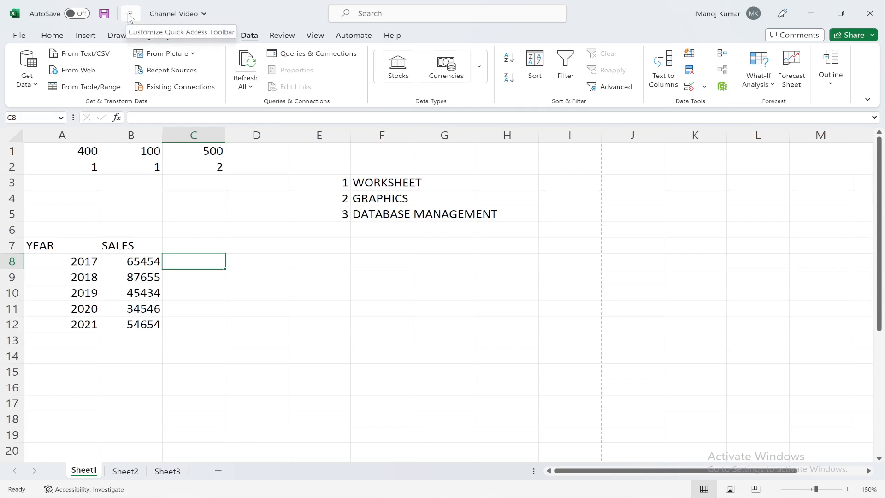
Step: Examine the ribbon's command groups from Home through Data, including the What-If Analysis options
click(53, 36)
click(85, 36)
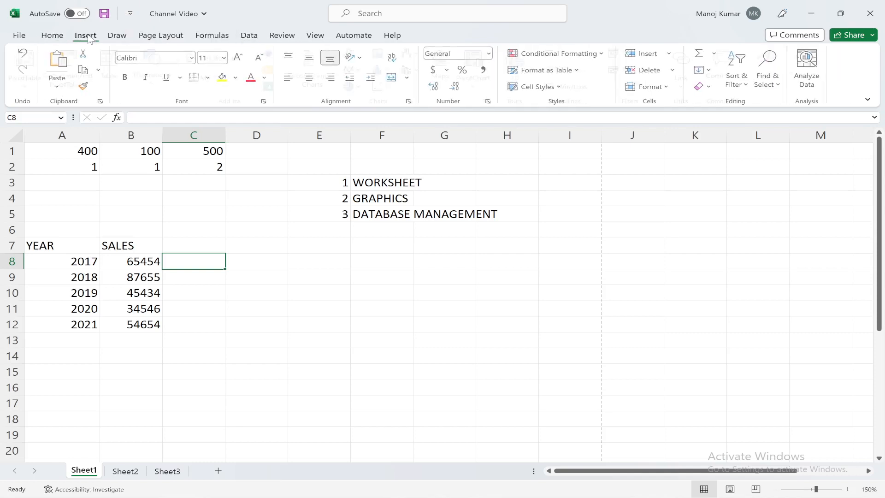
click(119, 37)
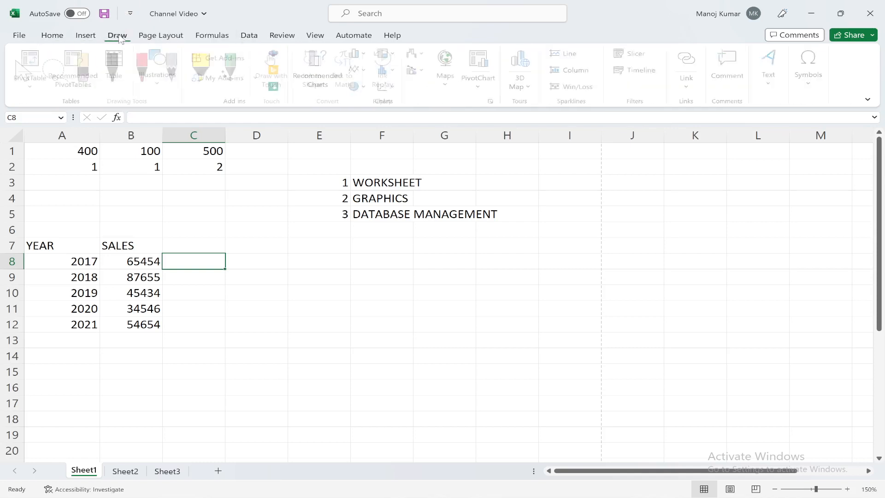
click(157, 37)
click(209, 37)
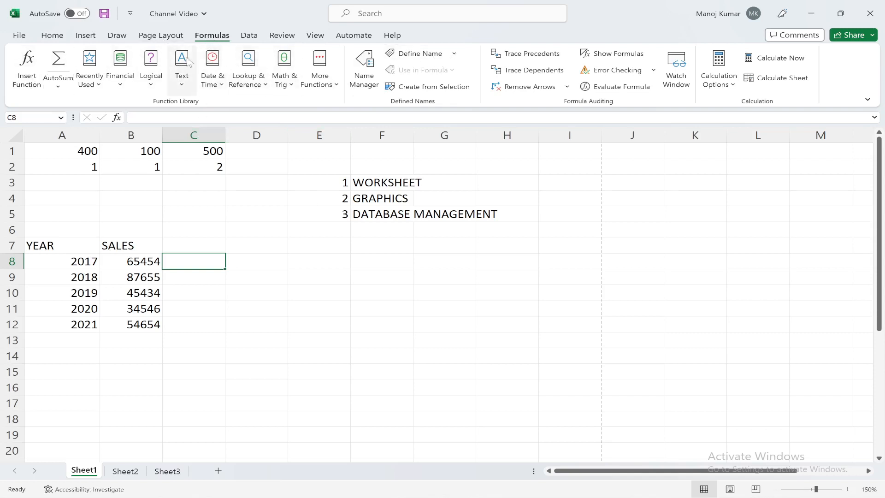
click(251, 36)
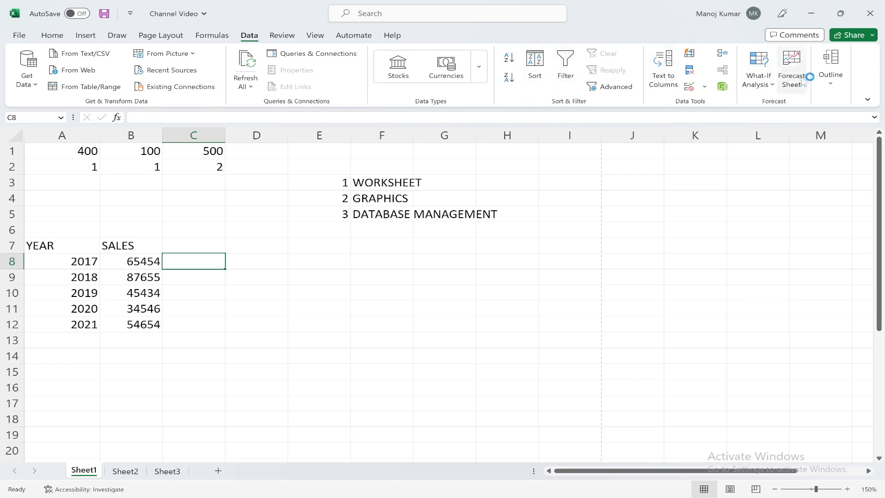
click(771, 85)
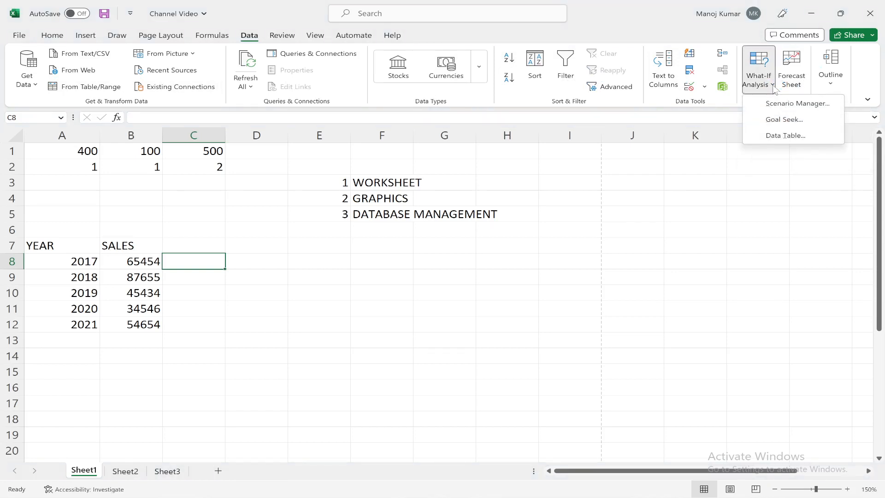
click(773, 89)
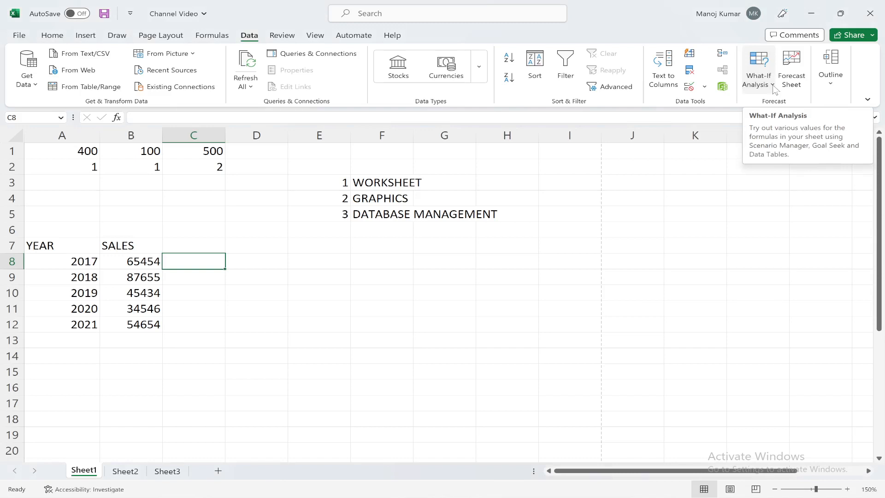
Step: Check the cell addresses of D5, D9, D15 and F10, and inspect the formula stored in C1
click(241, 218)
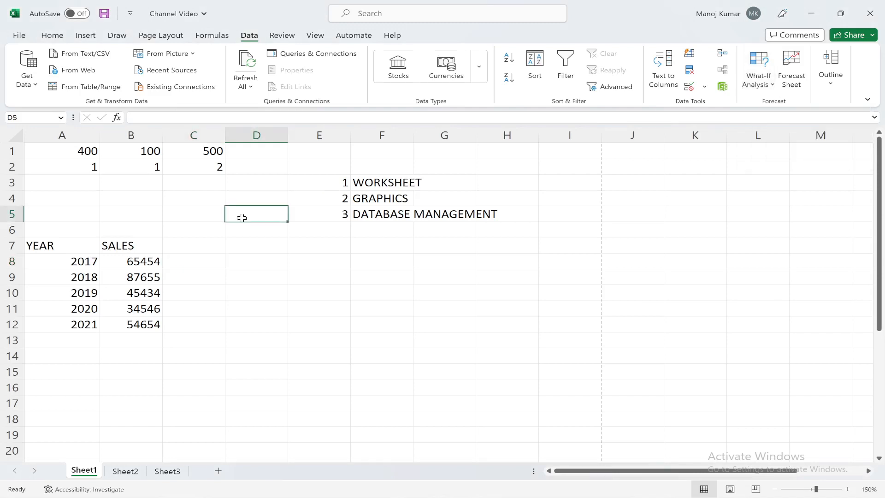
click(33, 120)
click(266, 280)
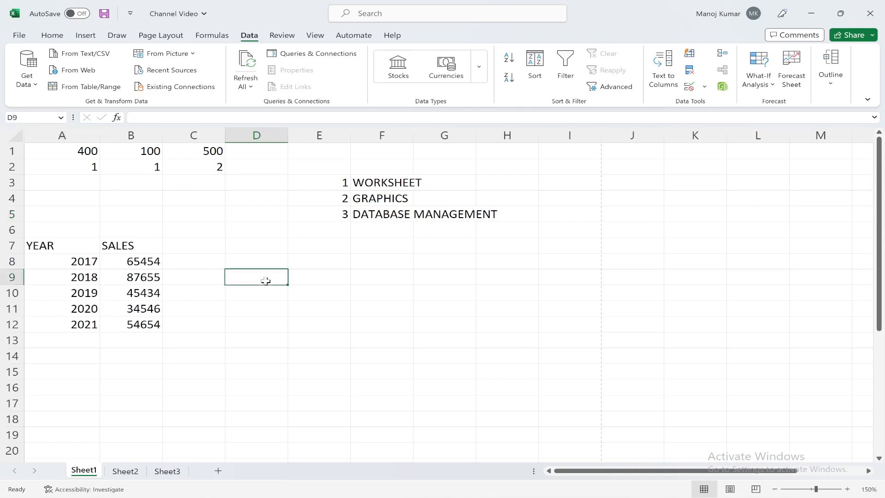
click(33, 120)
text(D)
key(Return)
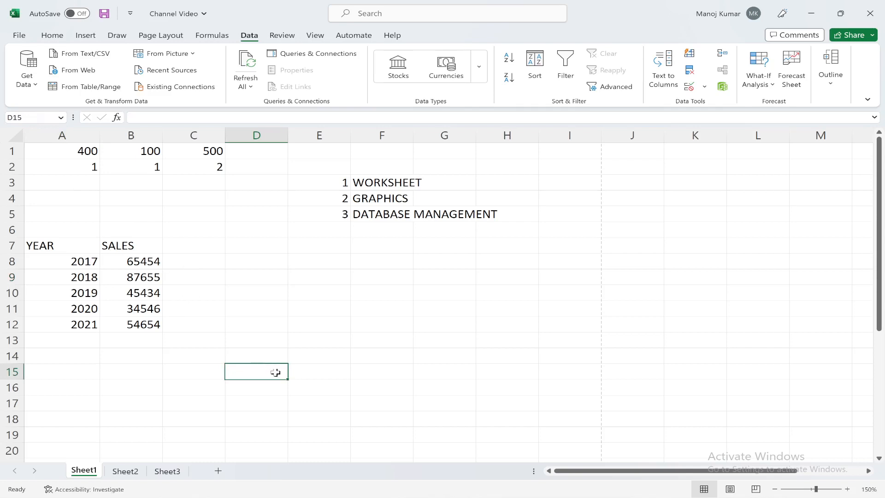
click(374, 297)
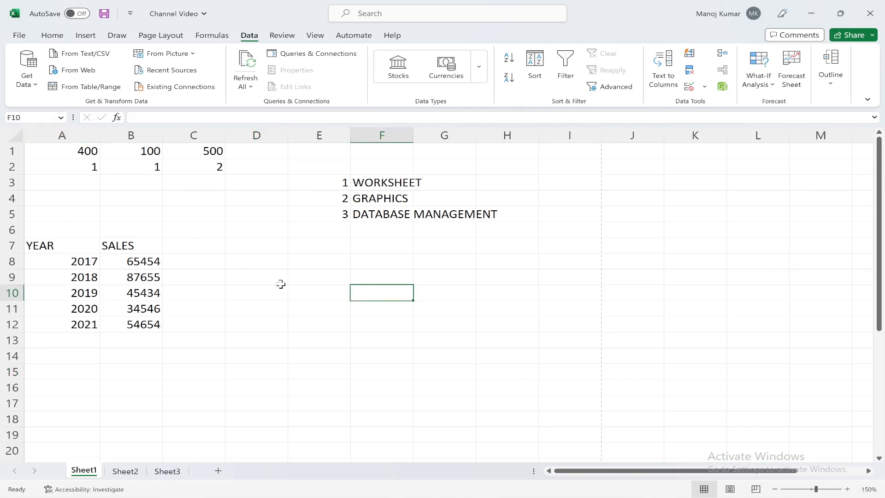
click(174, 116)
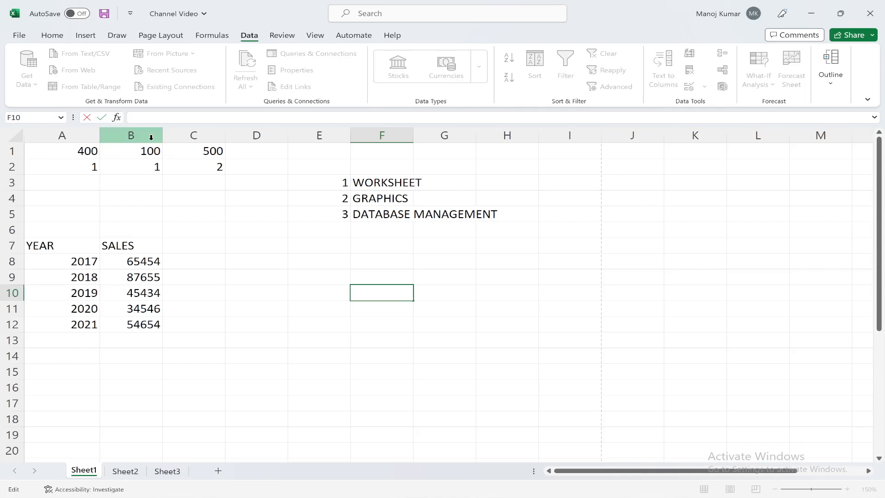
click(211, 153)
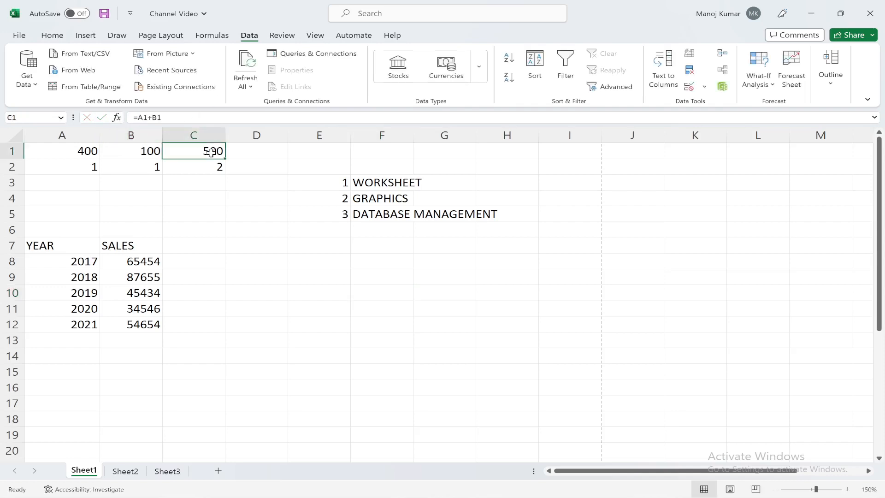
Step: Enter the formula =SUM(A1,B1) in cell D1
click(258, 151)
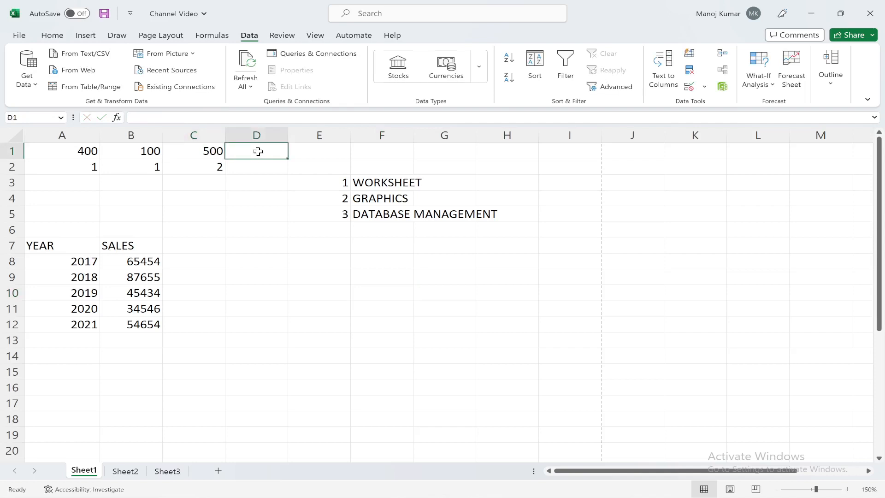
text(=SUM)
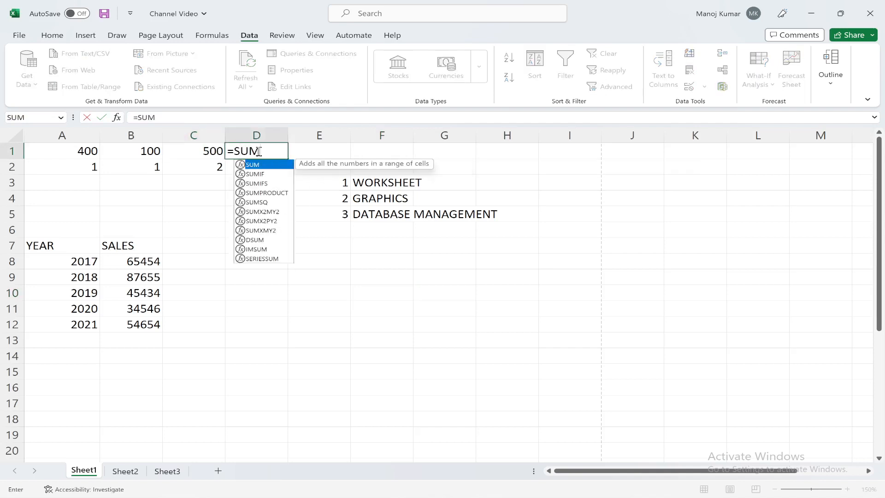
text(()
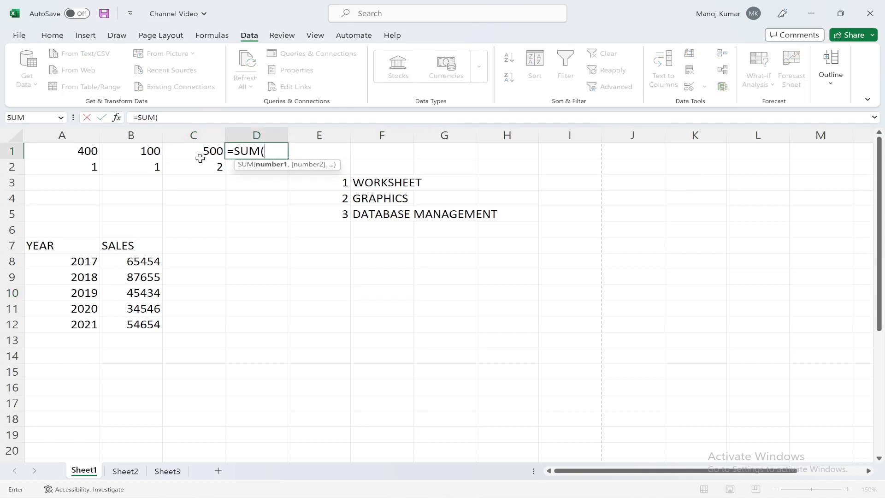
click(83, 151)
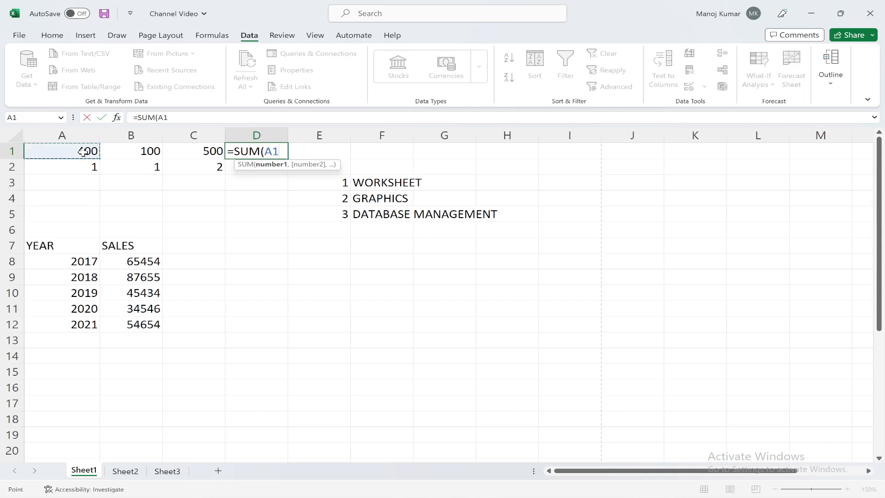
text(,)
click(135, 152)
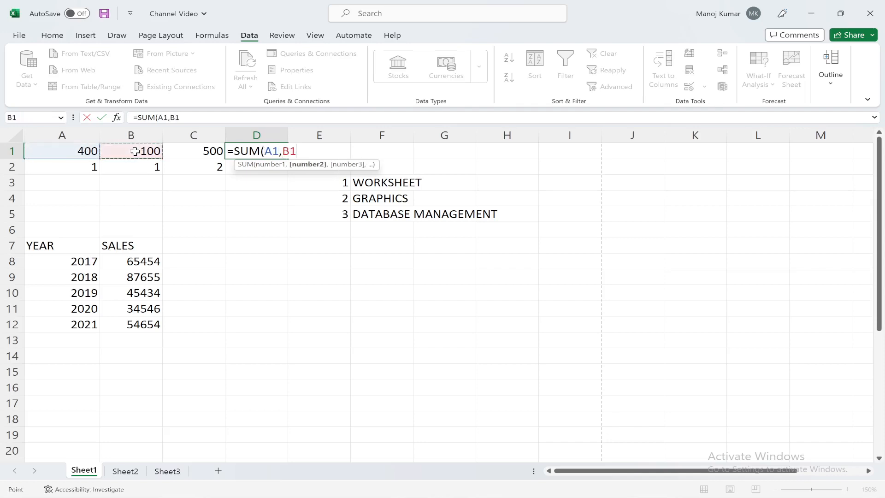
text())
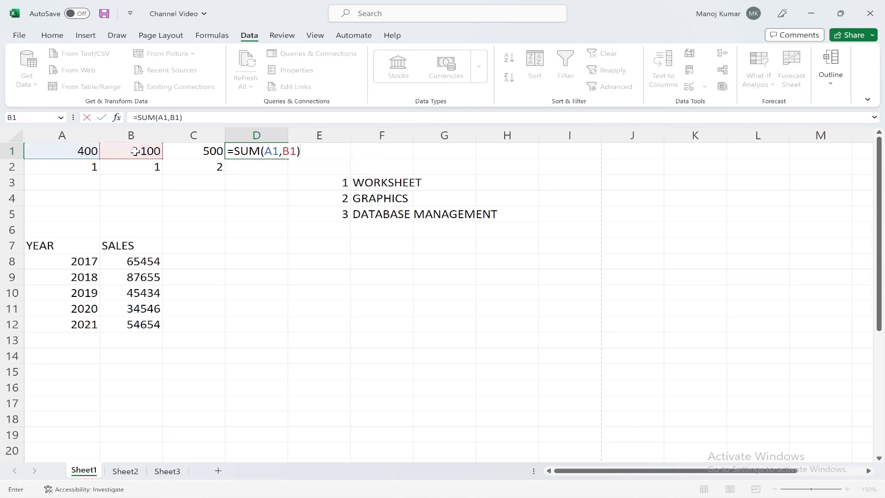
key(Return)
Step: Compare the SUM formula in D1 with the addition formula in C1
click(254, 153)
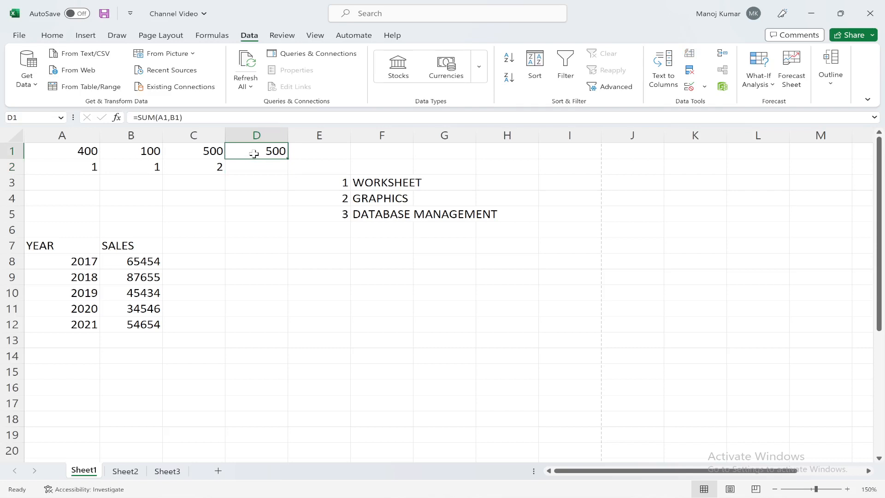
click(211, 150)
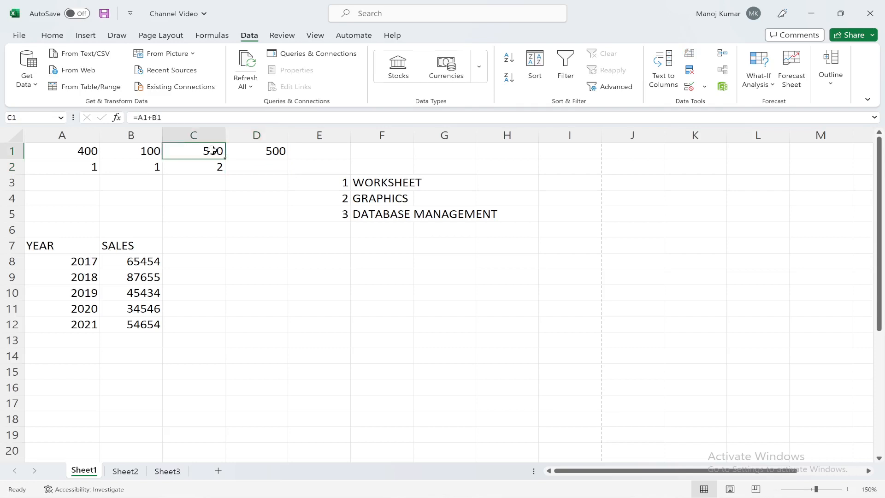
click(259, 155)
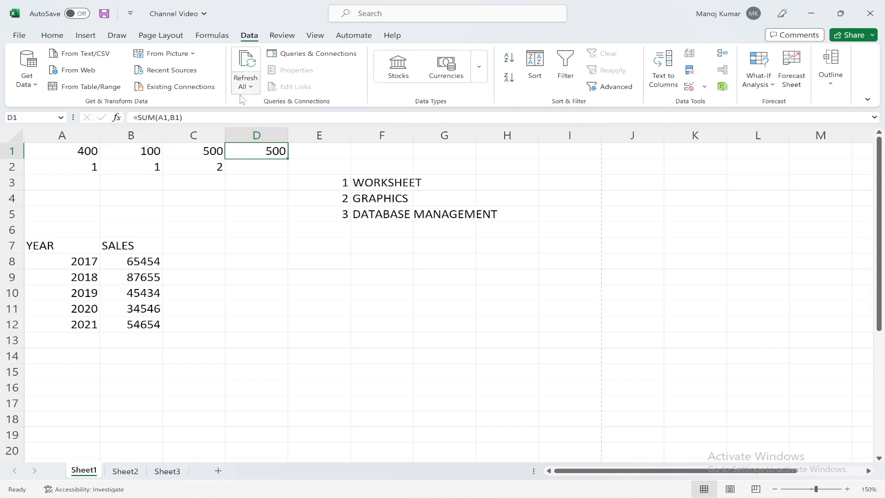
Step: Examine the function library and the categories offered under More Functions
click(212, 36)
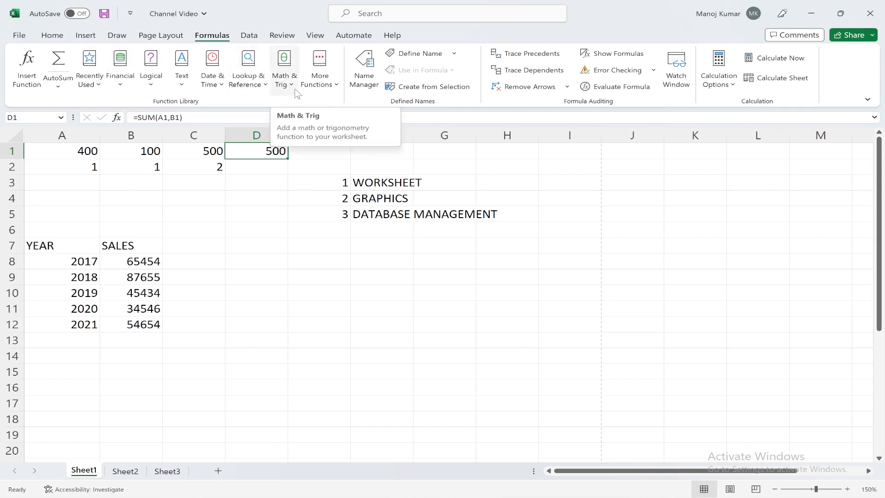
click(337, 85)
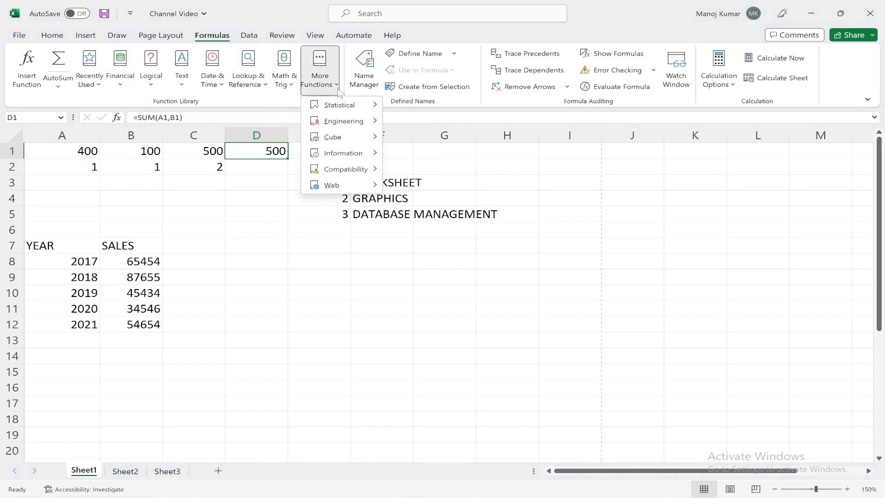
click(328, 226)
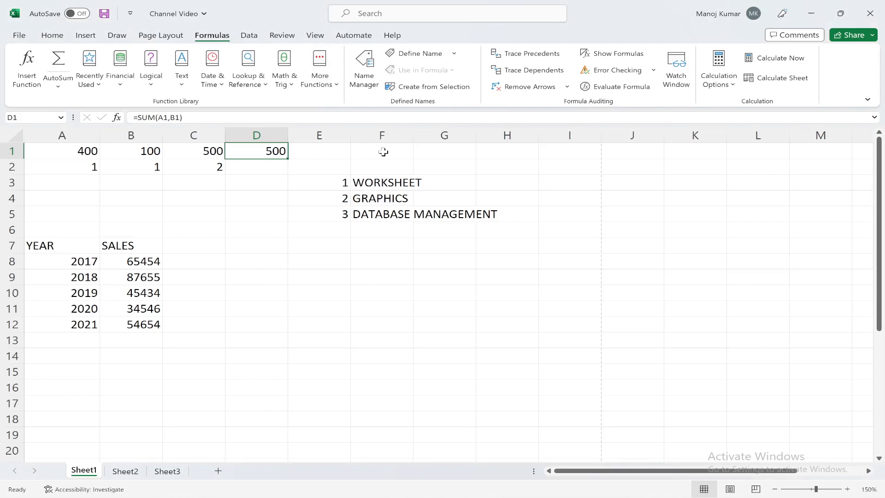
Step: Highlight the entire worksheet grid on Sheet1, and return to a single selected cell at E10
click(244, 241)
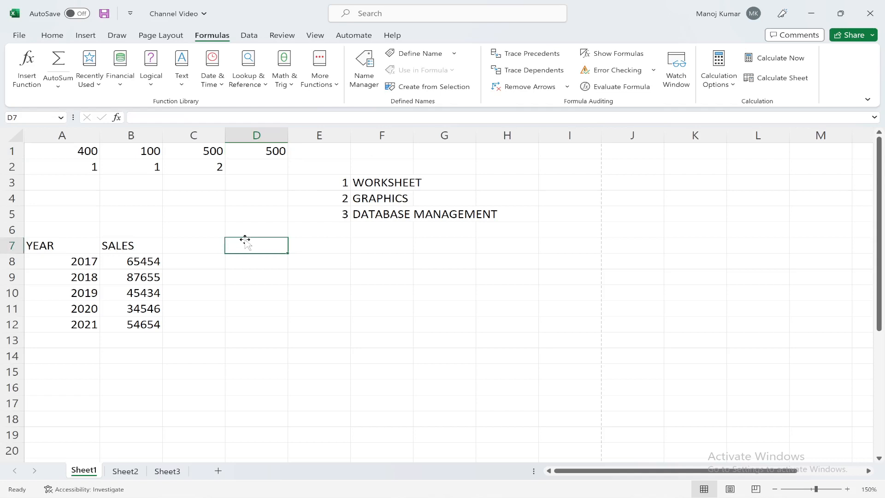
click(257, 172)
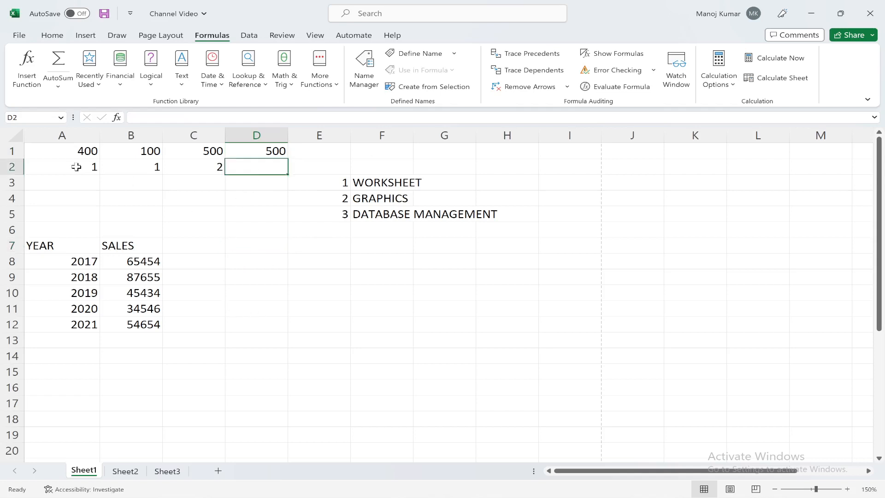
click(17, 135)
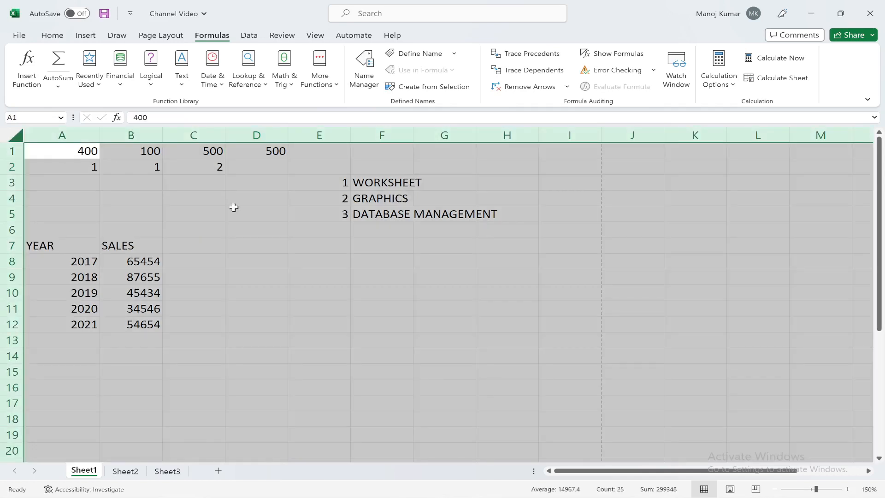
click(290, 298)
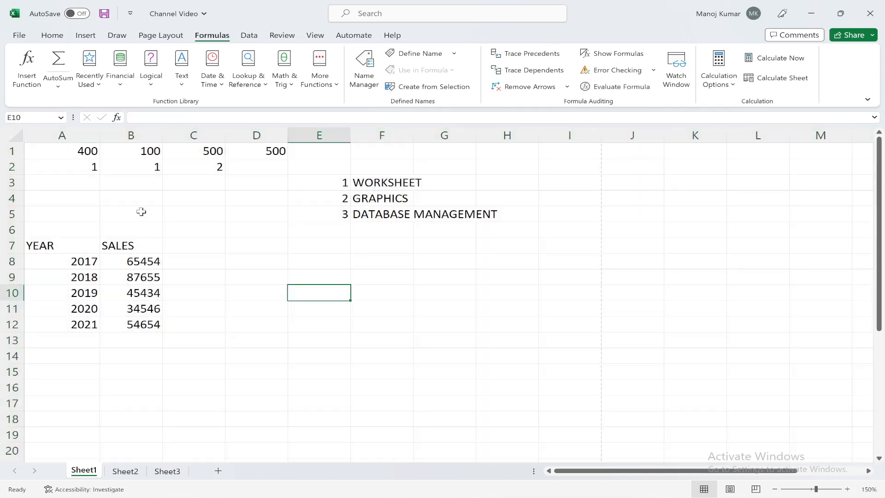
Step: Highlight column A and walk through the column letters along row 1 from A1 to AC1
click(67, 133)
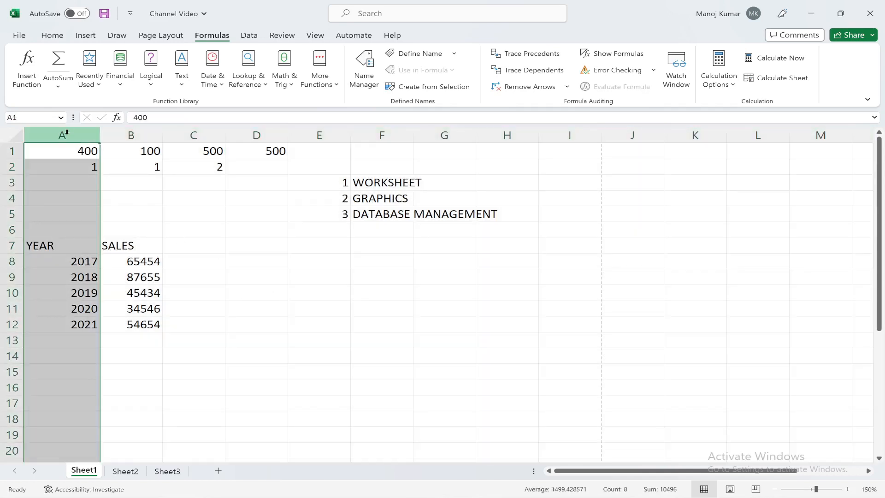
key(Right)
key(Right)
key(Right)
key(Right)
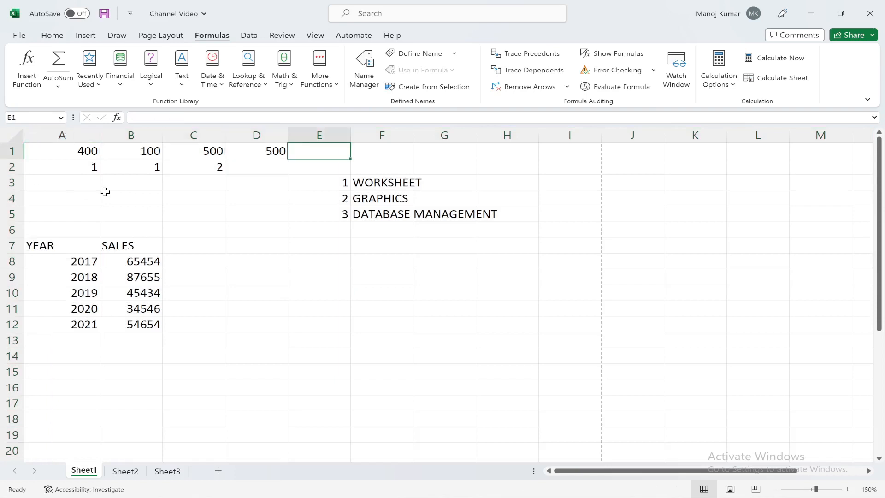
click(85, 155)
key(Right)
key(Right)
key(Right)
key(Right)
key(Right)
key(Right)
key(Right)
key(Right)
key(Right)
key(Right)
key(Right)
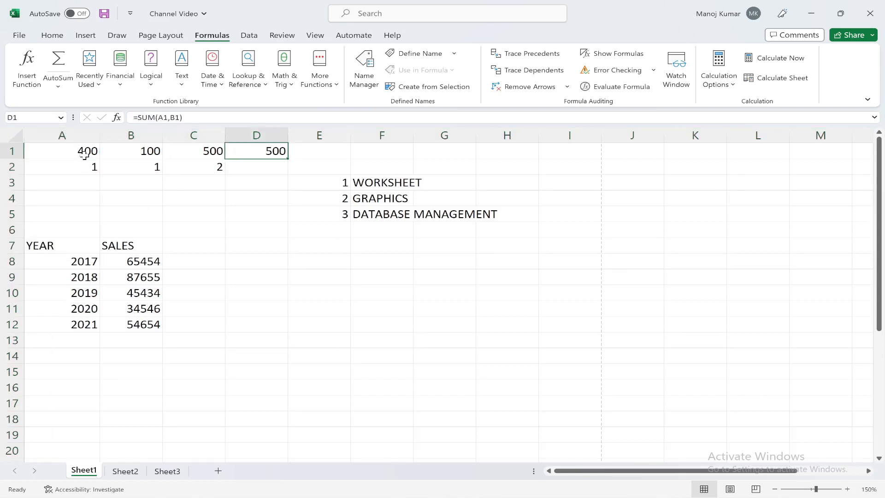
key(Right)
key(Right)
key(Right)
key(Right)
key(Right)
key(Right)
key(Right)
key(Right)
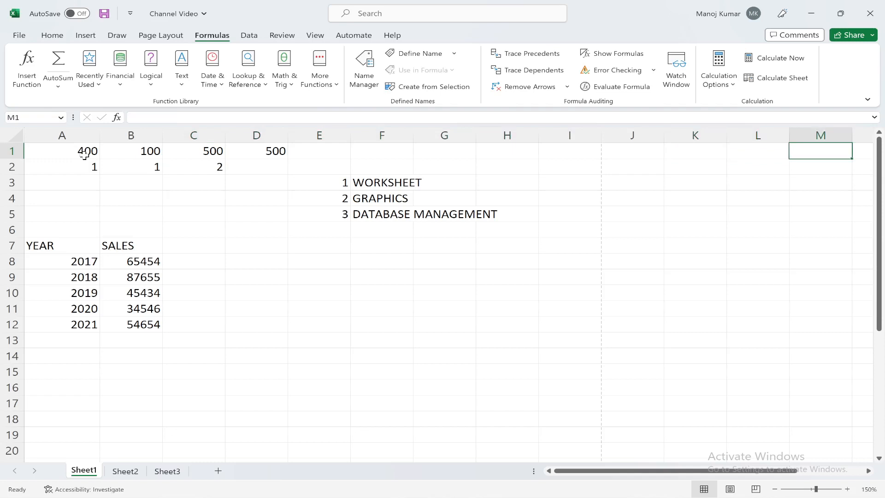
key(Right)
key(Right)
key(Right)
key(Right)
key(Right)
key(Right)
key(Right)
key(Right)
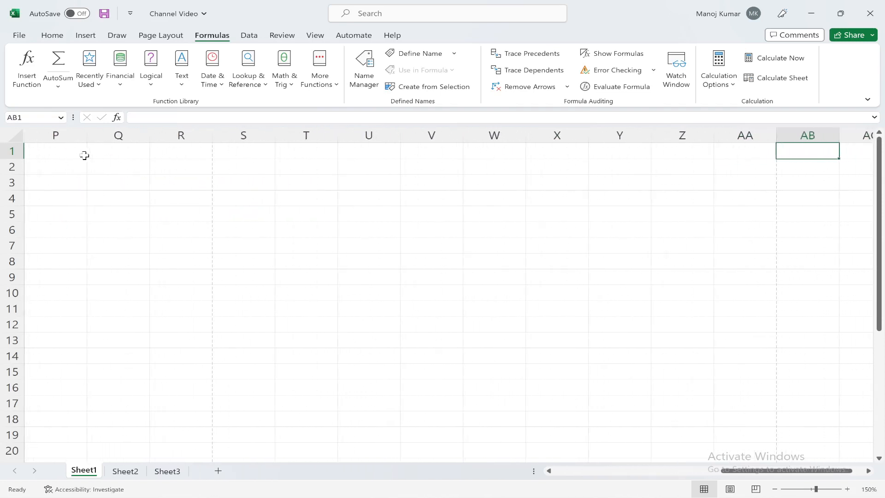
key(Right)
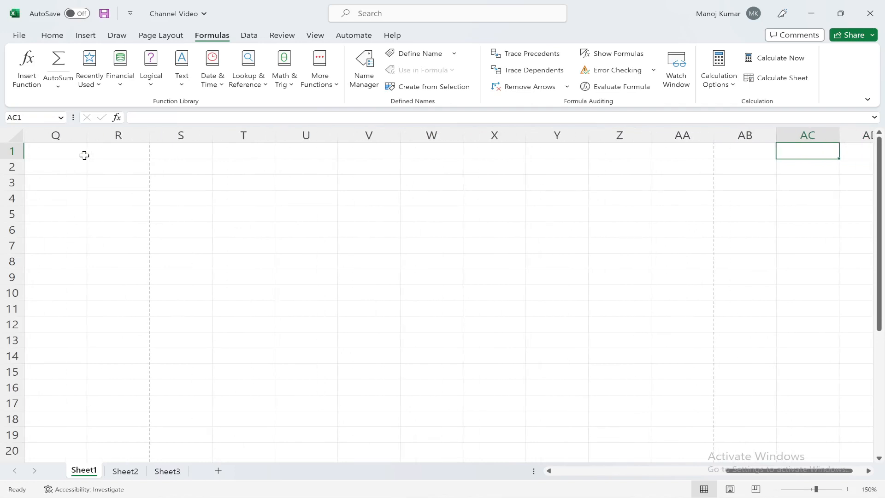
Step: Extend a selection in row 2 from V2 to the sheet's last column, and select the last cell, XFD2
key(Down)
key(Left)
key(Left)
key(Left)
key(Left)
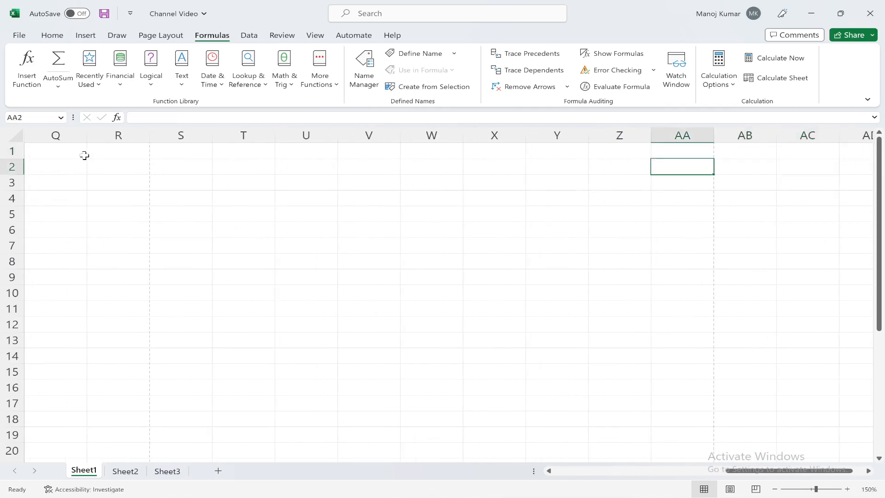
key(Left)
key(Left)
key(Left)
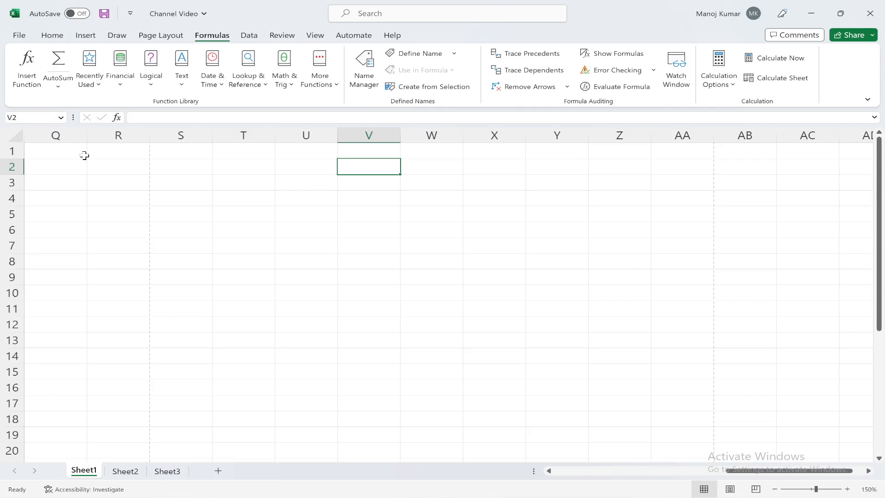
key(ctrl+shift+Right)
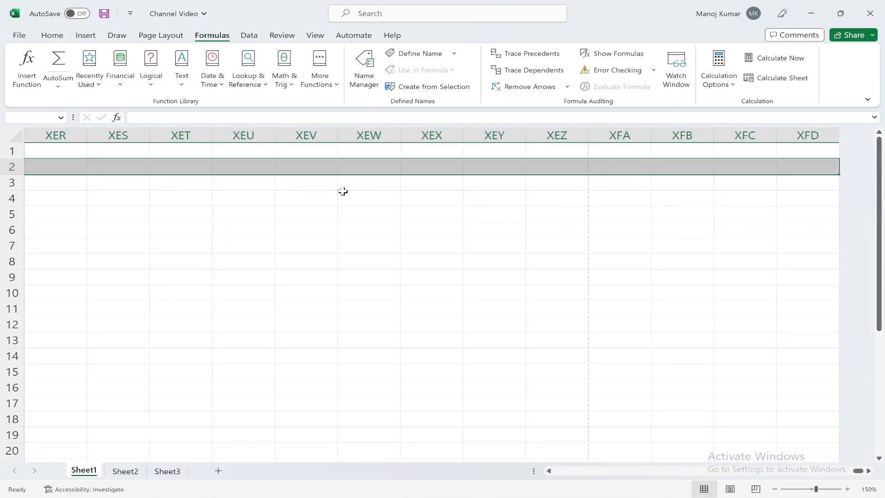
click(815, 170)
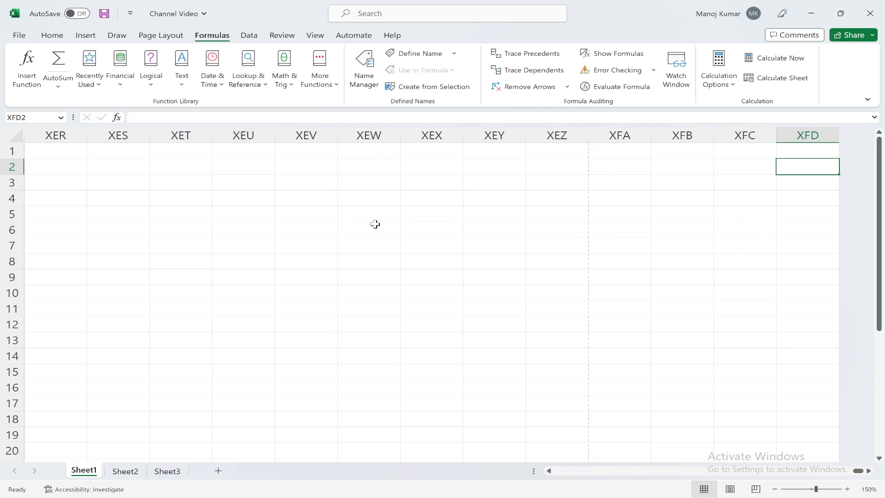
Step: Extend a selection in column XET from row 11 to the sheet's last row, and select cell XEV1048576
click(159, 220)
key(Down)
key(Down)
key(Down)
key(Down)
key(Down)
key(Down)
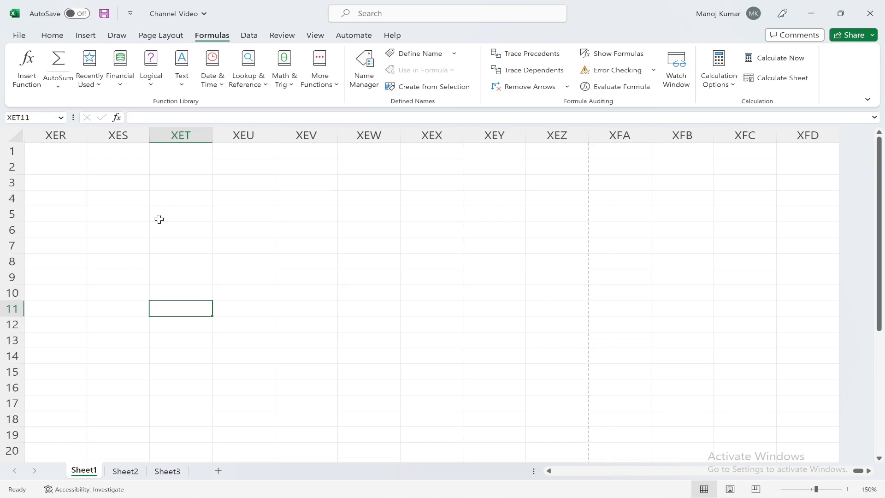
key(ctrl+shift+Down)
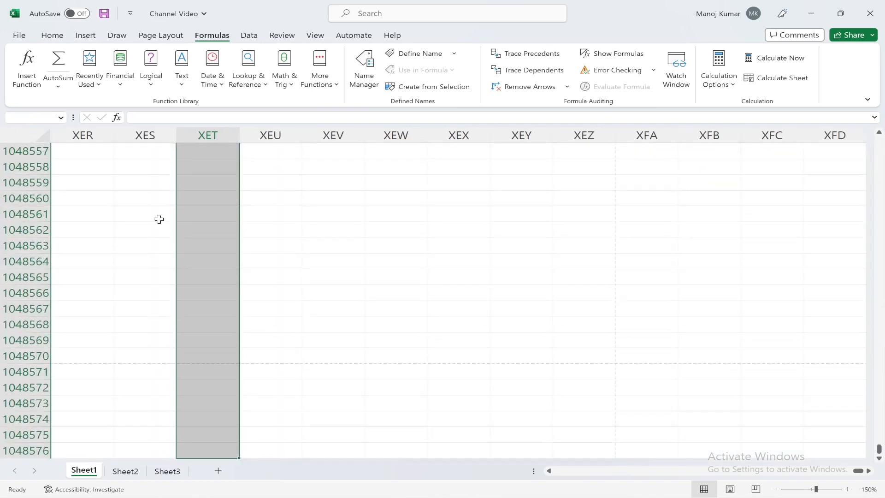
click(359, 435)
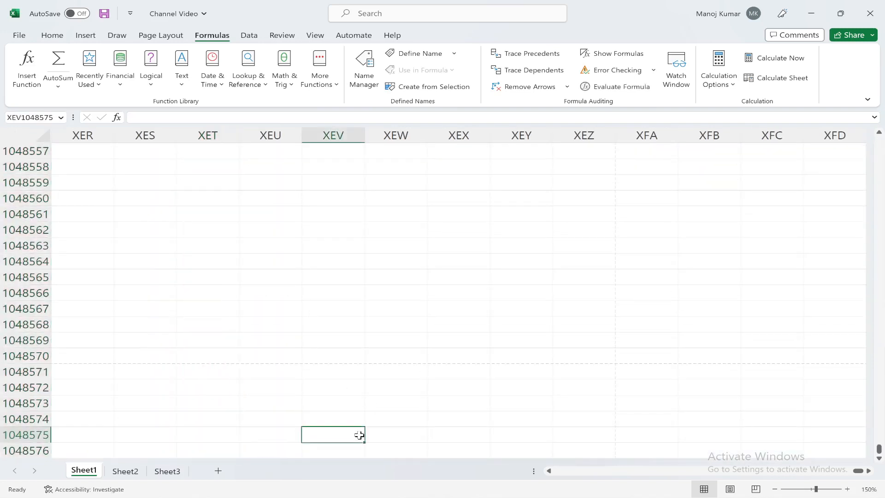
click(330, 452)
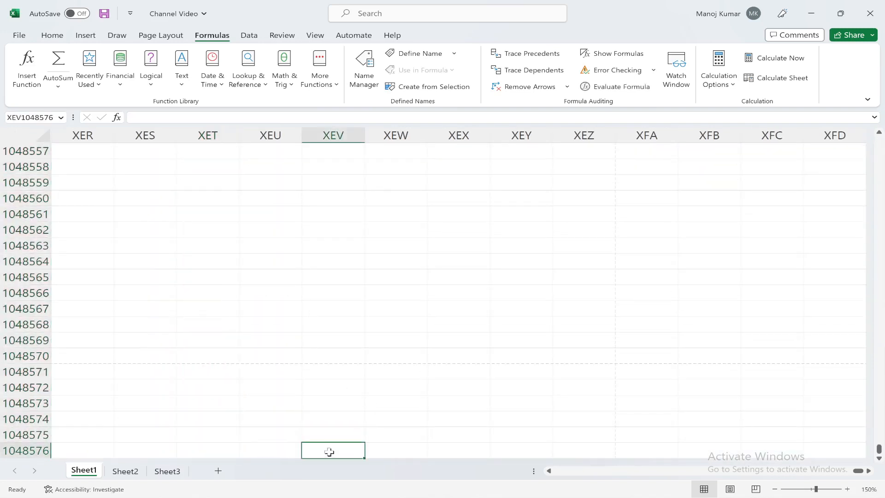
Step: Extend the selection along the last row to the last column, and check the address of the sheet's final cell, XFD1048576
key(ctrl+shift+Right)
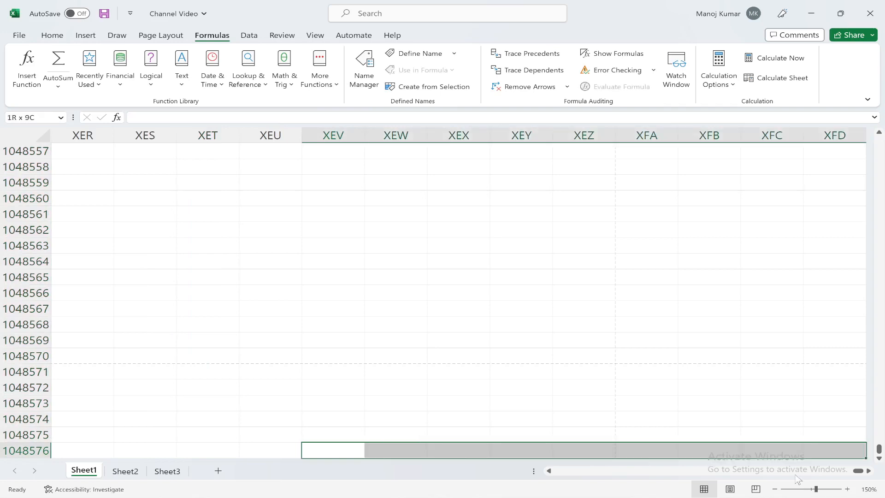
click(826, 451)
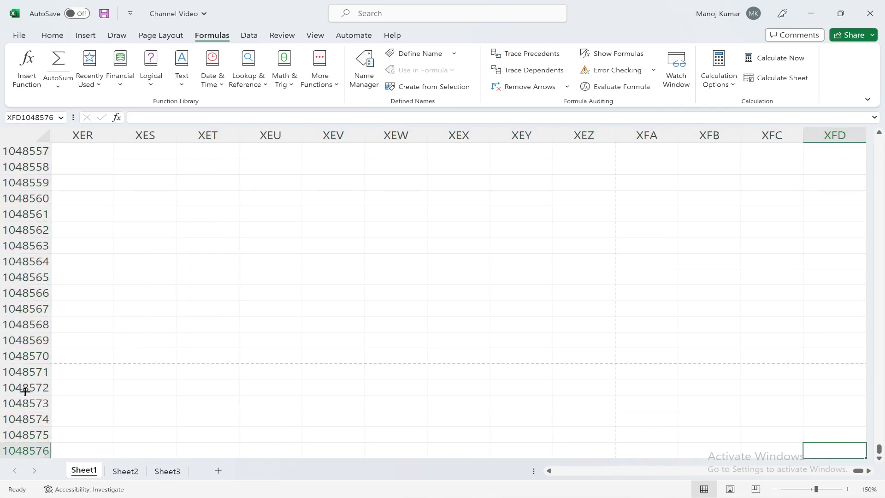
click(53, 118)
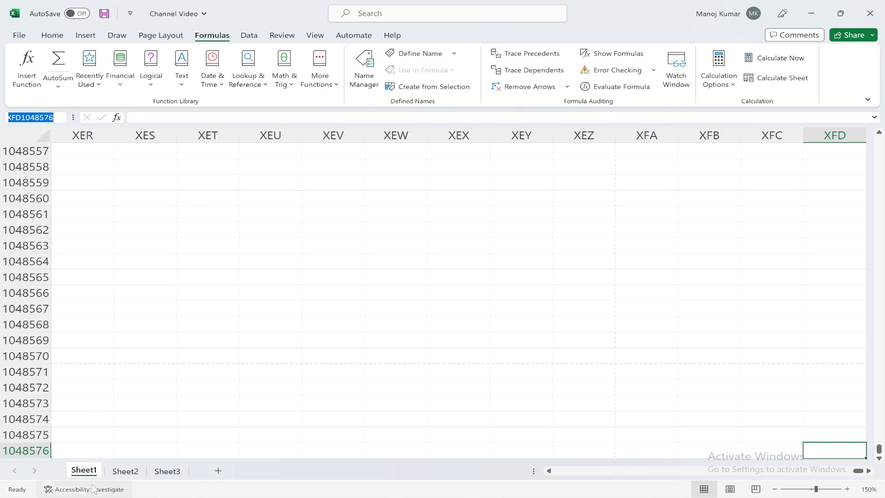
click(84, 471)
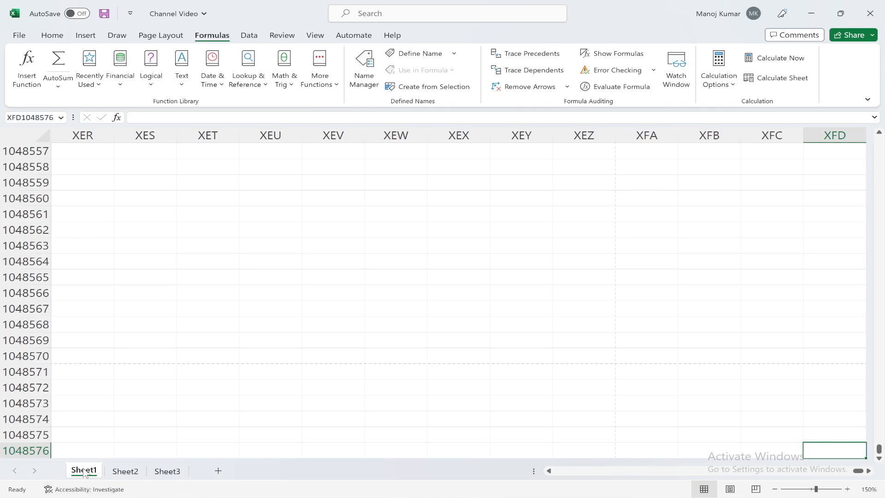
Step: View Sheet2 and Sheet3, and add two new worksheets after them
click(132, 475)
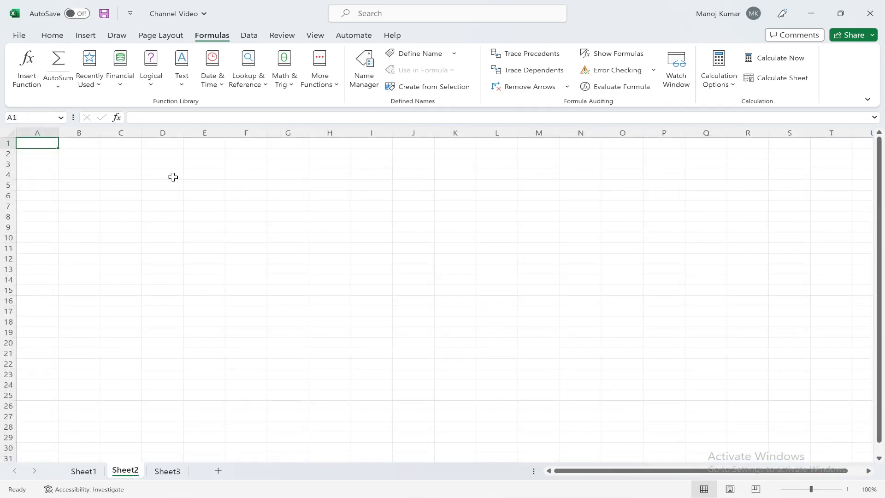
click(166, 474)
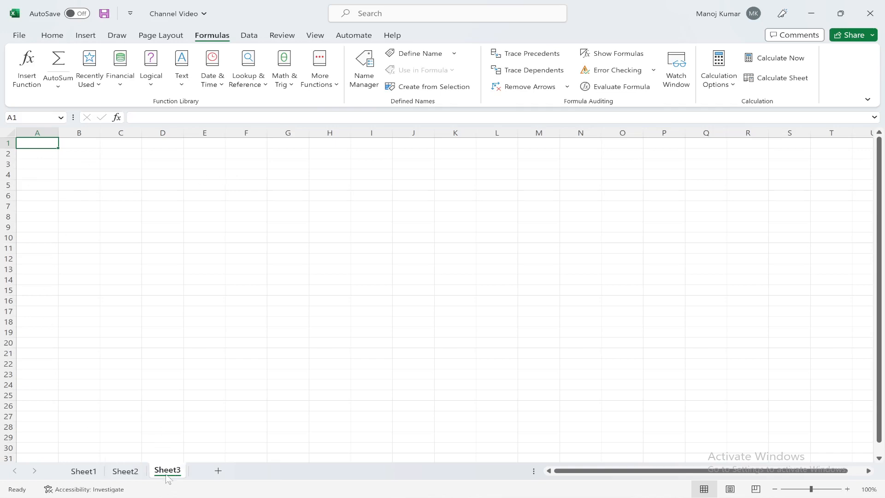
click(219, 471)
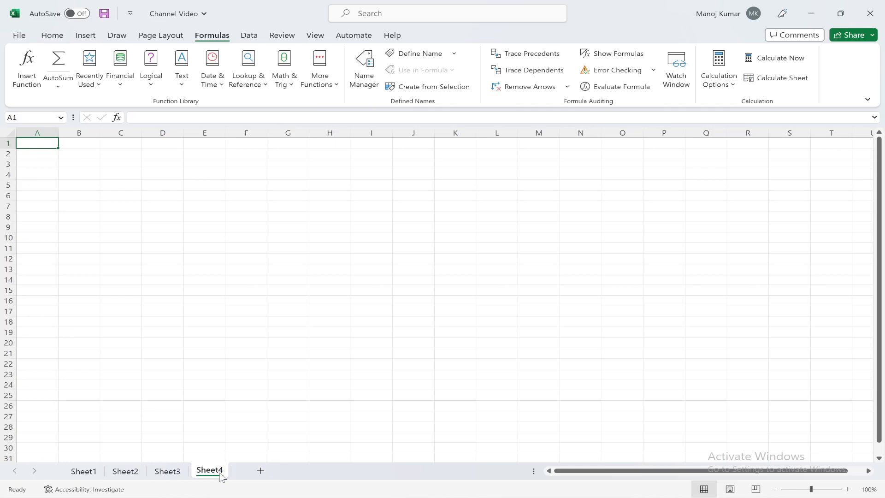
click(261, 470)
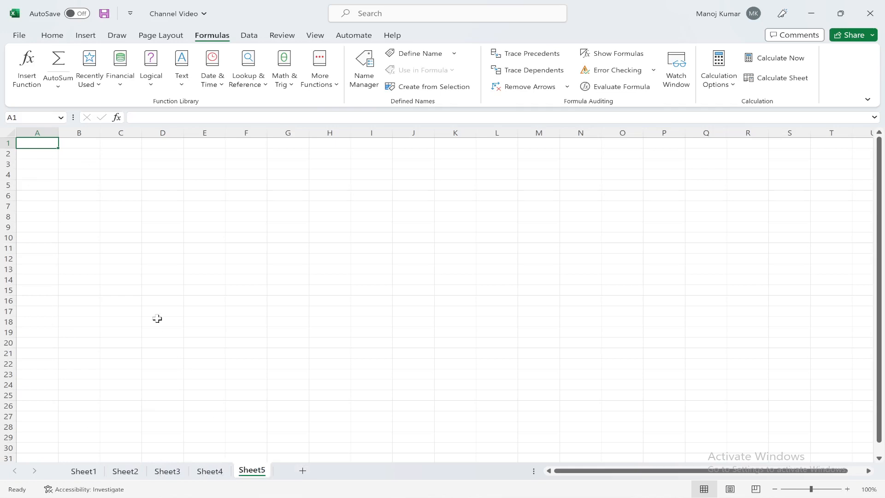
Step: Return to Sheet1, jump to cell A1 by its address, and select A3
click(84, 471)
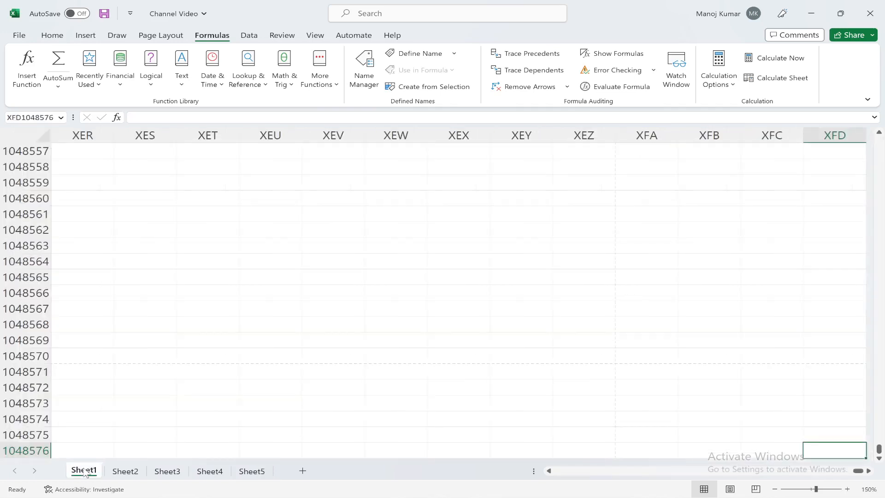
click(72, 186)
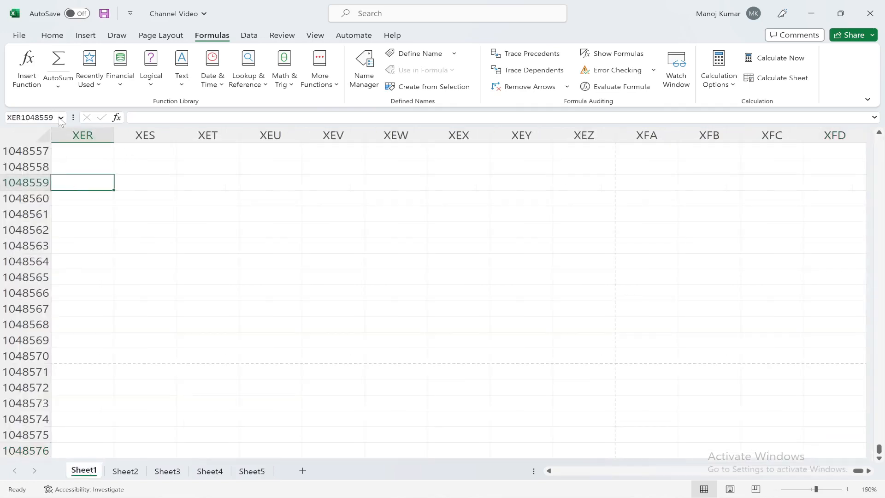
click(55, 117)
text(A1)
key(Return)
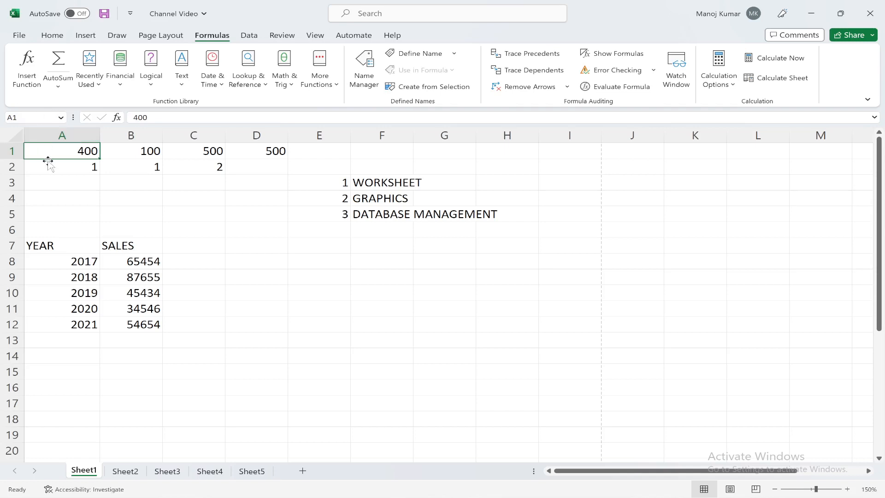
click(73, 179)
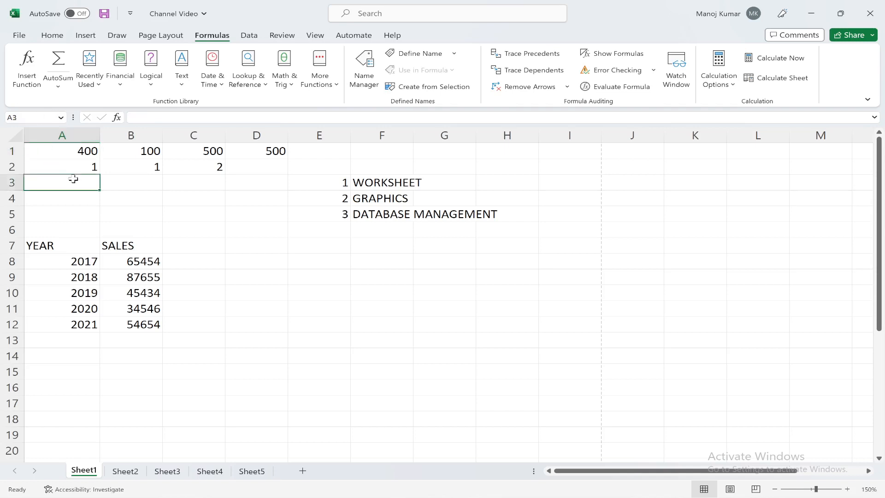